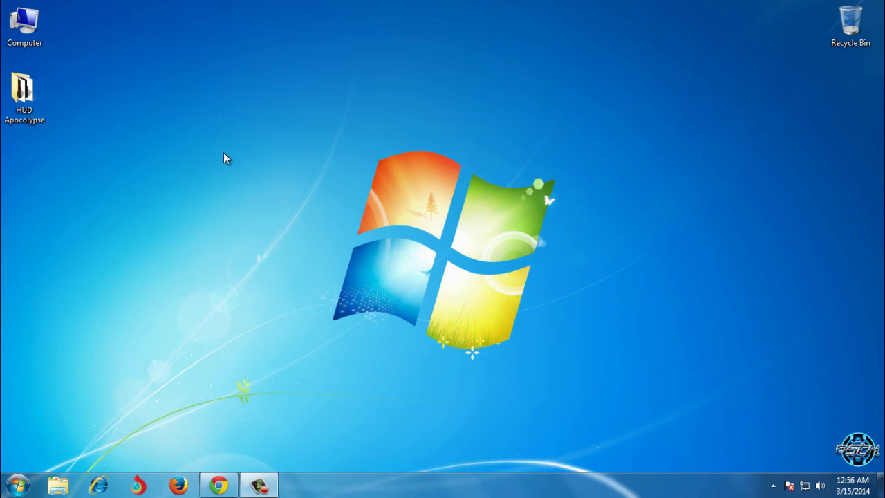
# - Select the HUD Apocalypse desktop folder and refresh the desktop
pyautogui.click(24, 93)
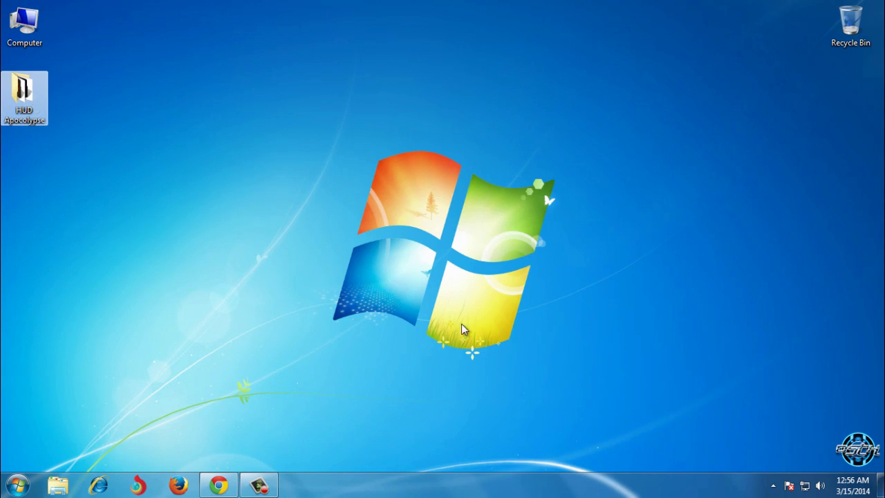
pyautogui.rightClick(203, 117)
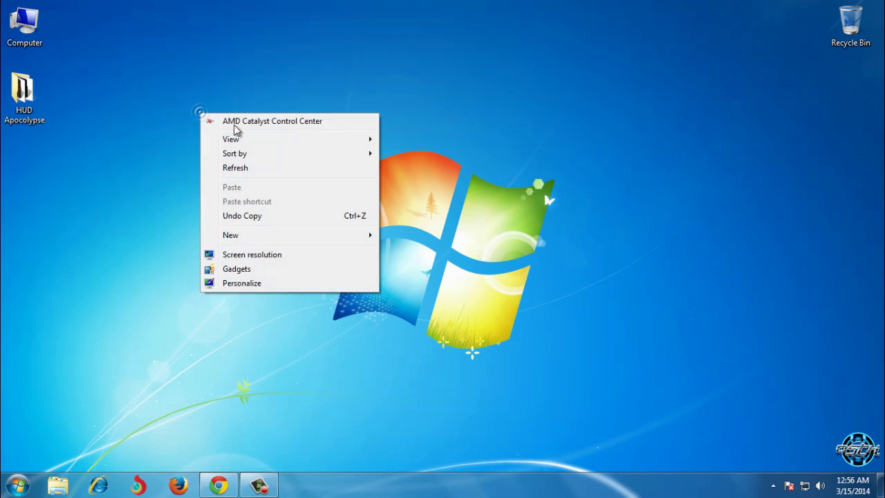
pyautogui.click(217, 169)
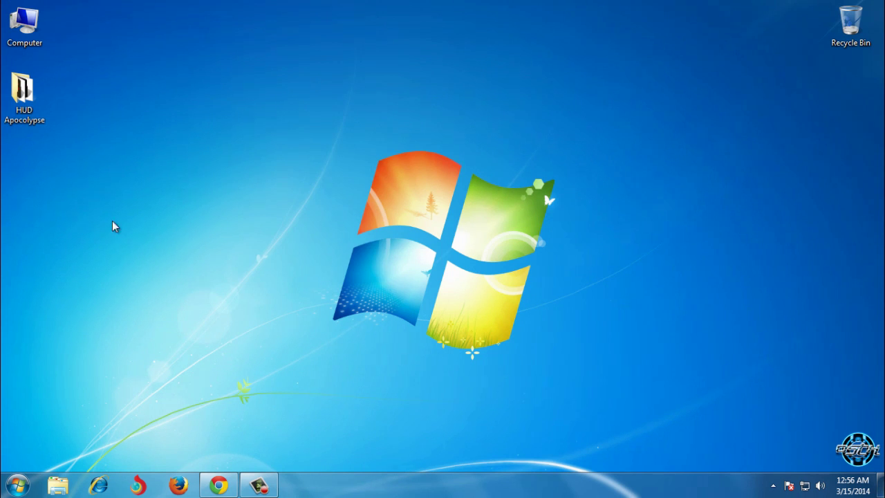
# - Bring up Chrome's HUD Apocalypse Premium Theme shop page ($3.95) and scroll to its Features list
pyautogui.click(218, 484)
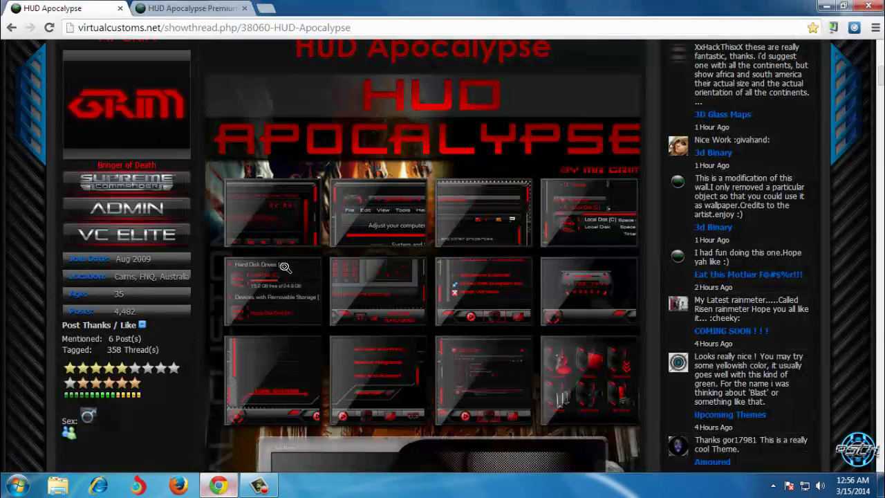
pyautogui.click(208, 10)
pyautogui.click(223, 26)
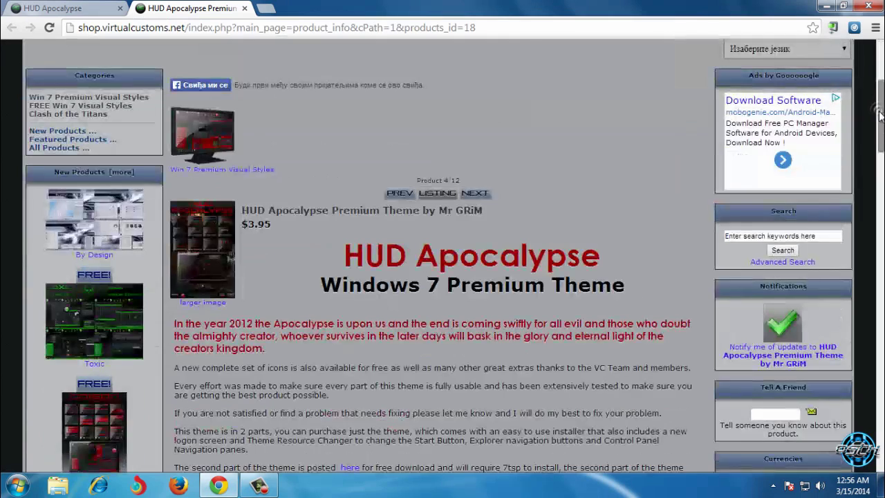
pyautogui.scroll(-2, 663, 319)
pyautogui.click(396, 98)
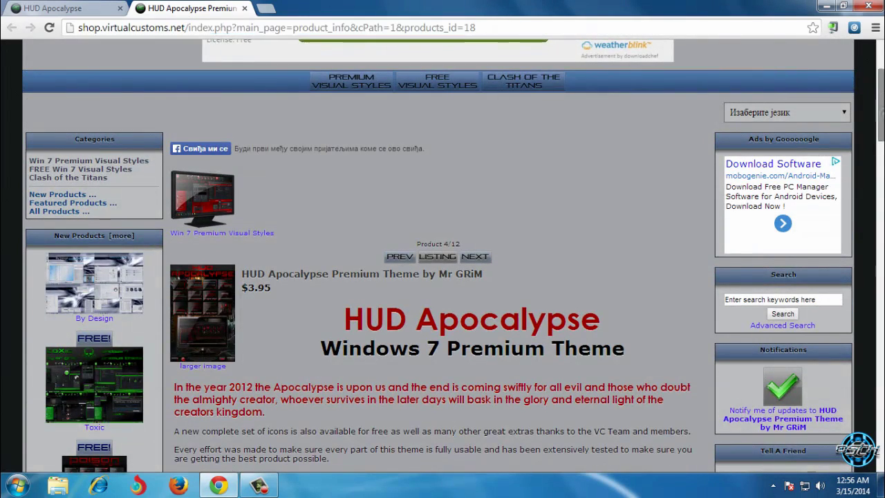
pyautogui.scroll(-3, 395, 98)
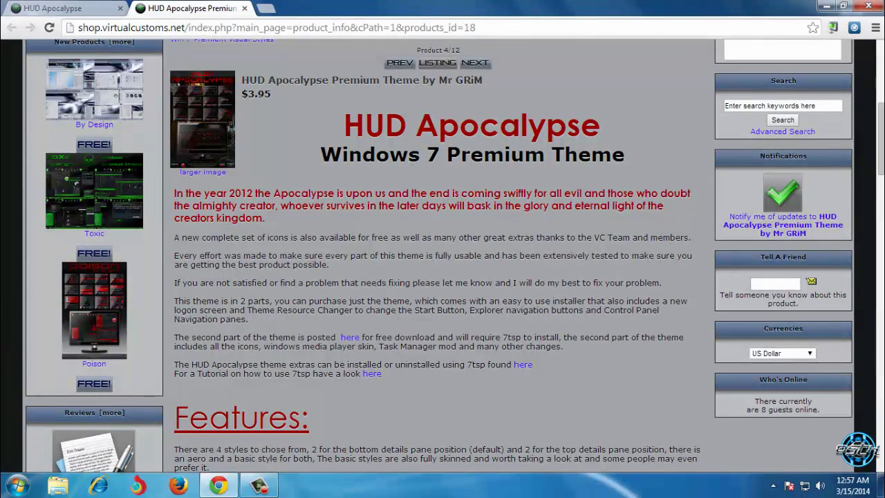
pyautogui.moveTo(881, 147); pyautogui.dragTo(881, 181)
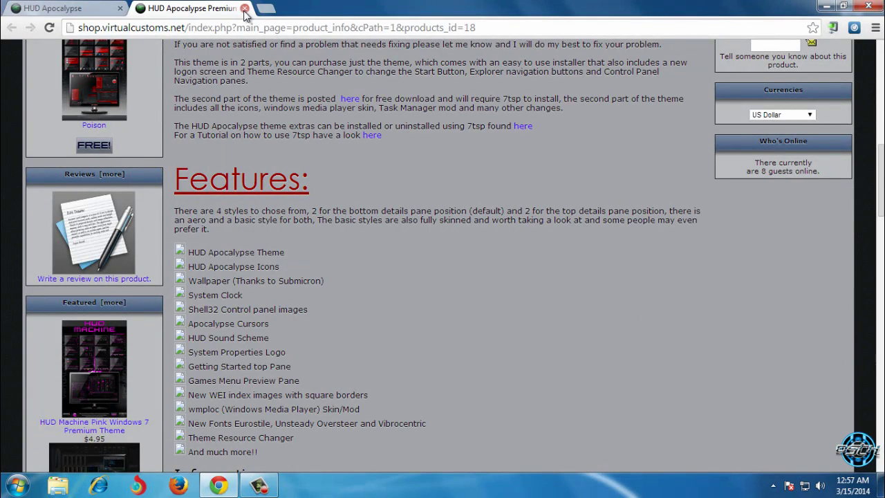
# - Close the shop tab and scroll down the HUD Apocalypse forum thread
pyautogui.click(244, 8)
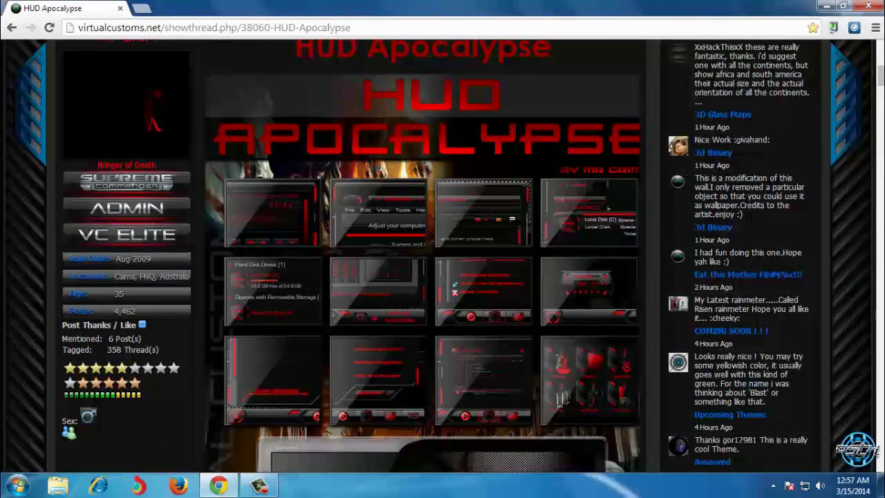
pyautogui.scroll(-2, 442, 256)
pyautogui.scroll(-2, 443, 256)
pyautogui.scroll(-2, 442, 256)
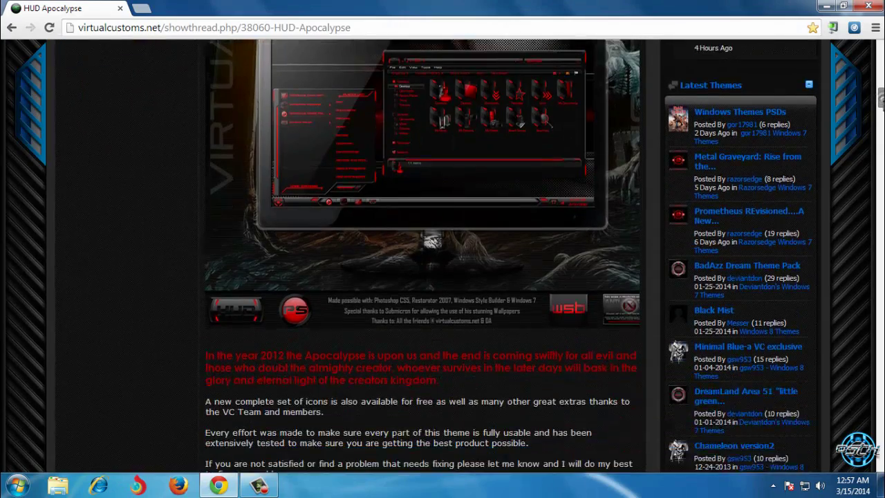
pyautogui.scroll(-3, 442, 256)
pyautogui.scroll(-1, 443, 256)
# - Read the thread's downloads, extras and warnings, scroll back up, and close Chrome
pyautogui.click(311, 30)
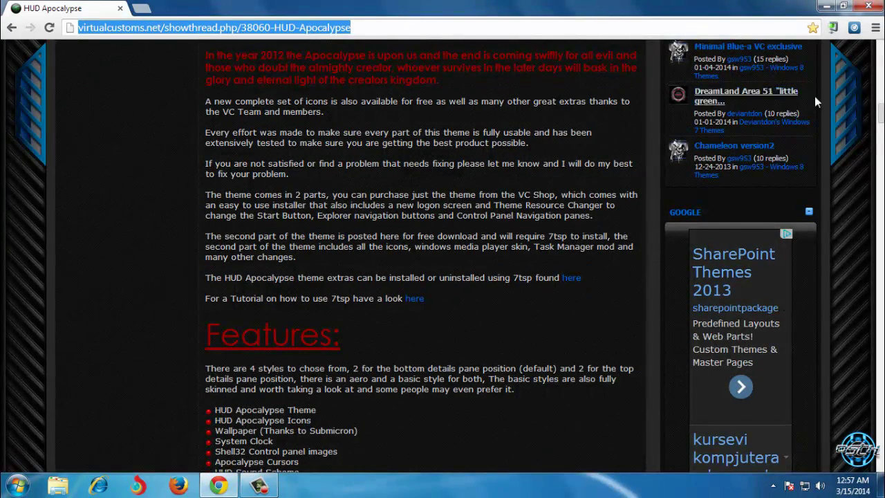
pyautogui.moveTo(879, 113); pyautogui.dragTo(855, 143)
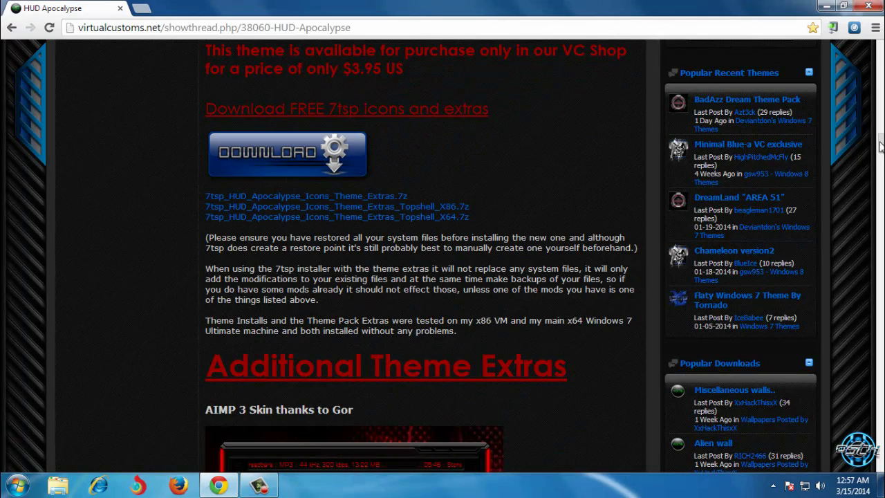
pyautogui.moveTo(879, 146); pyautogui.dragTo(880, 152)
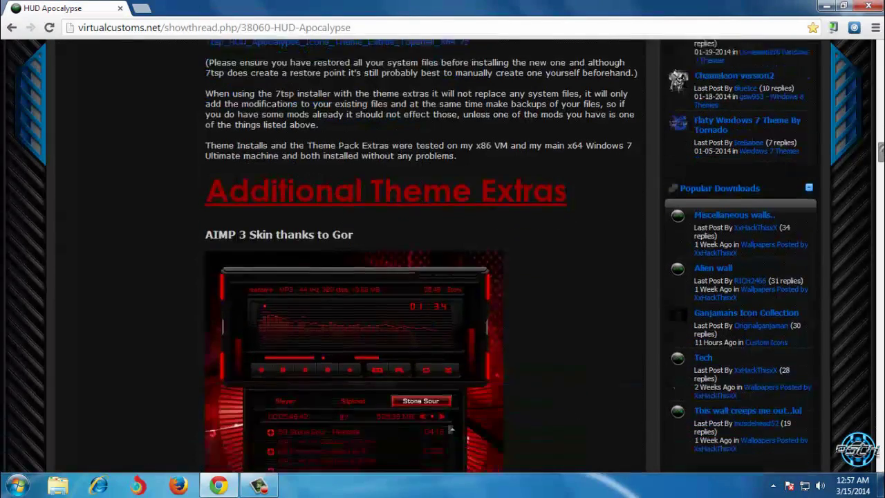
pyautogui.scroll(-1, 490, 221)
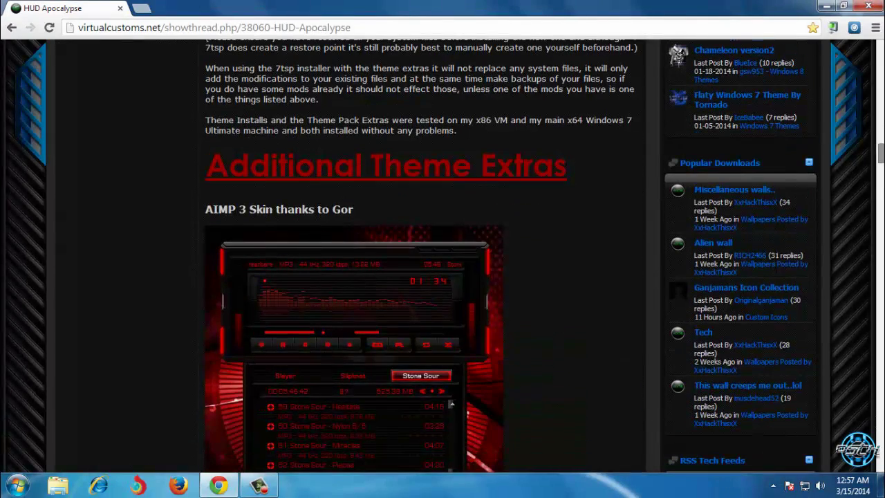
pyautogui.moveTo(876, 155)
pyautogui.mouseDown()
pyautogui.moveTo(873, 235)
pyautogui.moveTo(881, 163)
pyautogui.mouseUp()
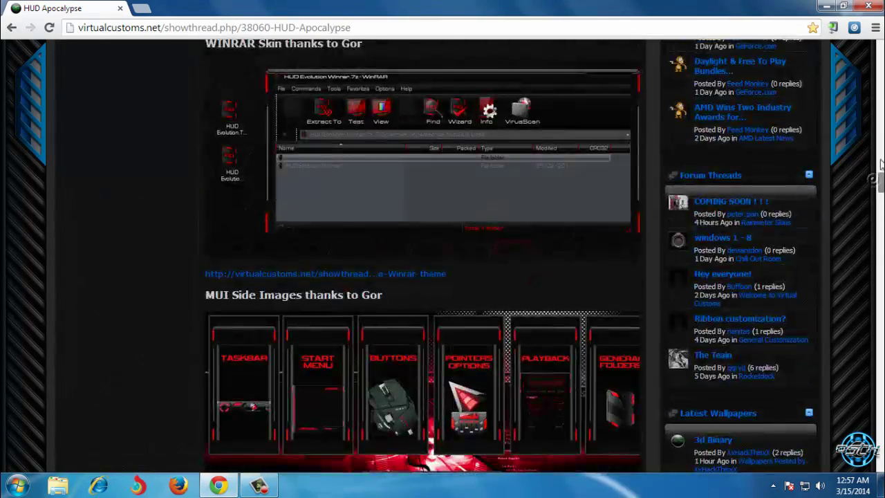
pyautogui.moveTo(880, 163); pyautogui.dragTo(869, 15)
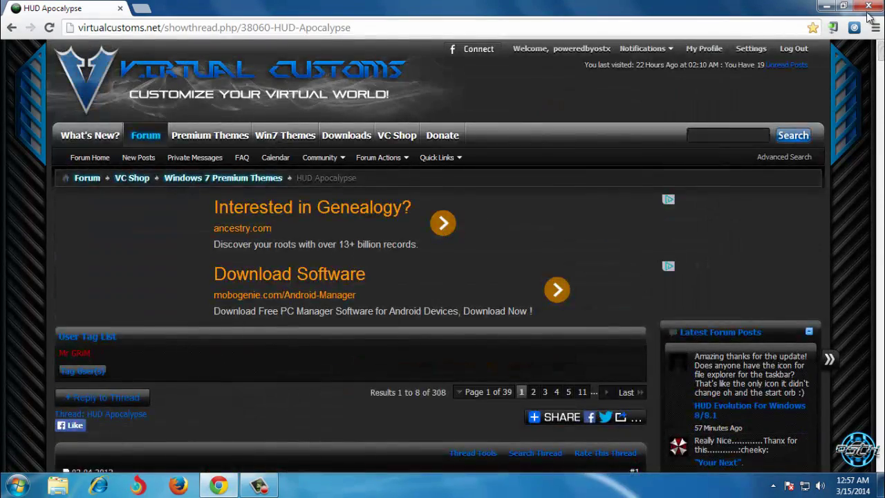
pyautogui.click(868, 9)
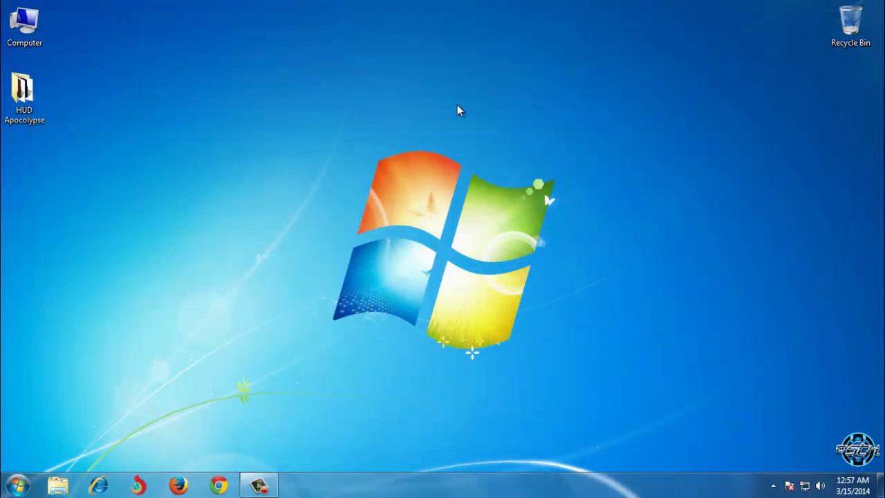
# - Open the HUD Apocalypse desktop folder and refresh its listing
pyautogui.doubleClick(37, 118)
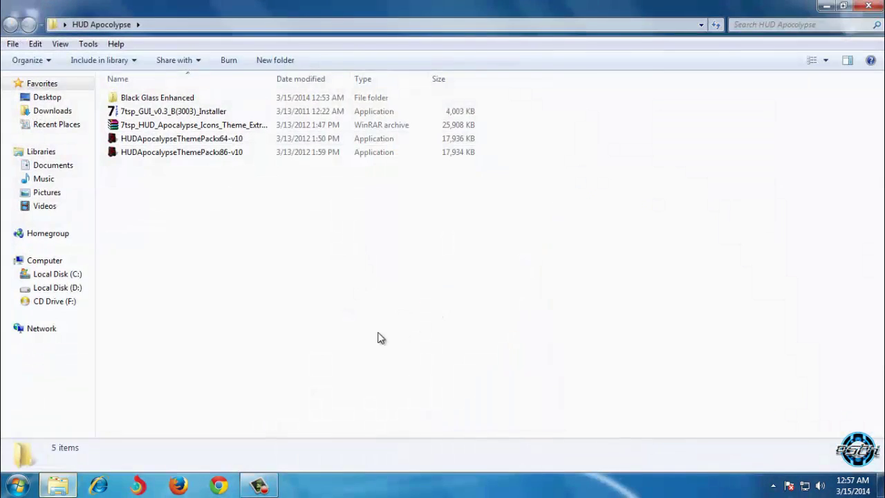
pyautogui.rightClick(283, 209)
pyautogui.click(318, 271)
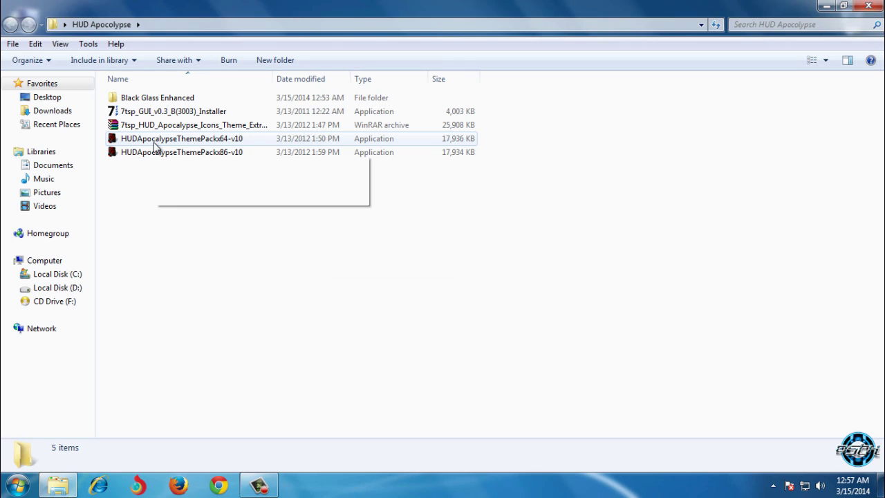
# - Inspect the x64 and x86 HUD Apocalypse theme pack installers, then head to system information
pyautogui.click(204, 140)
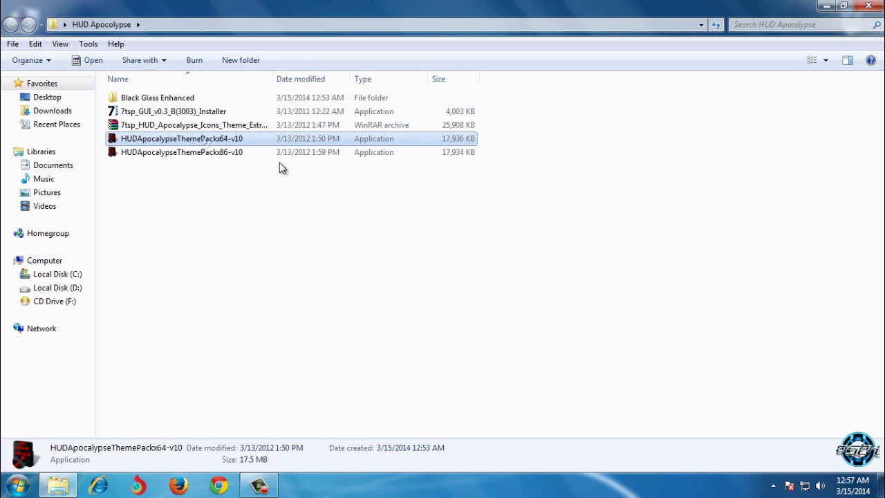
pyautogui.click(347, 238)
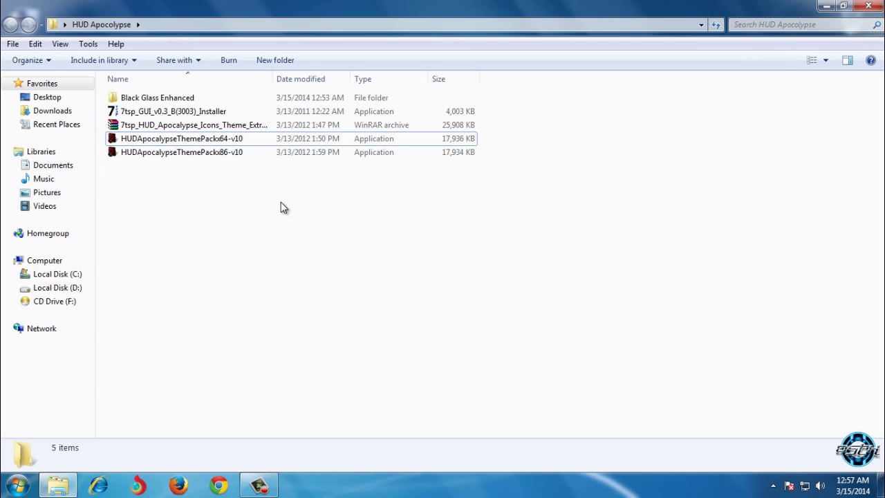
pyautogui.moveTo(281, 202); pyautogui.dragTo(681, 338)
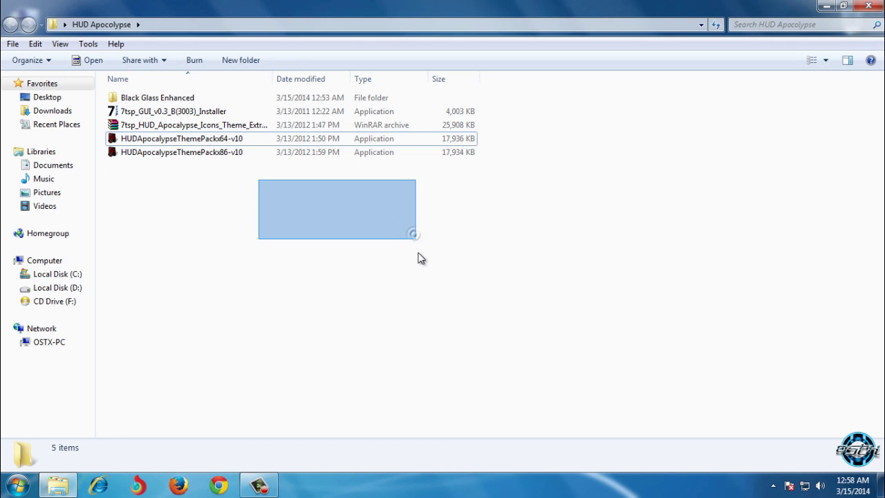
pyautogui.moveTo(232, 159); pyautogui.dragTo(419, 255)
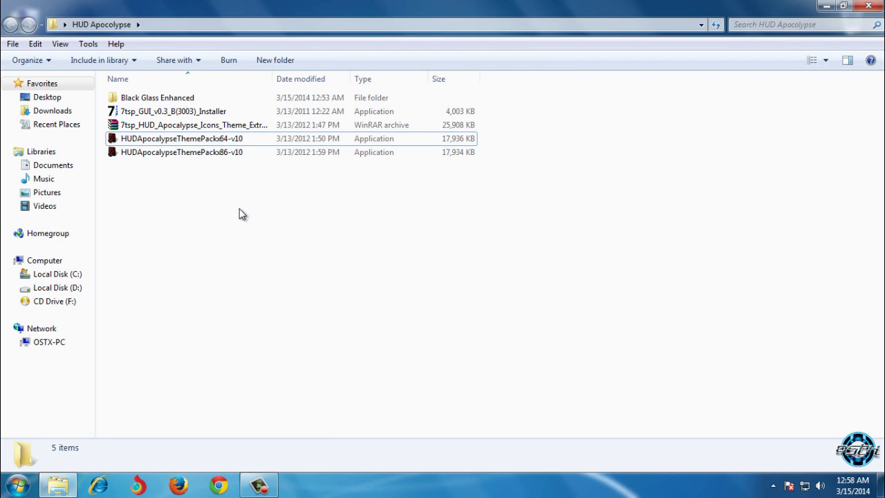
pyautogui.click(264, 156)
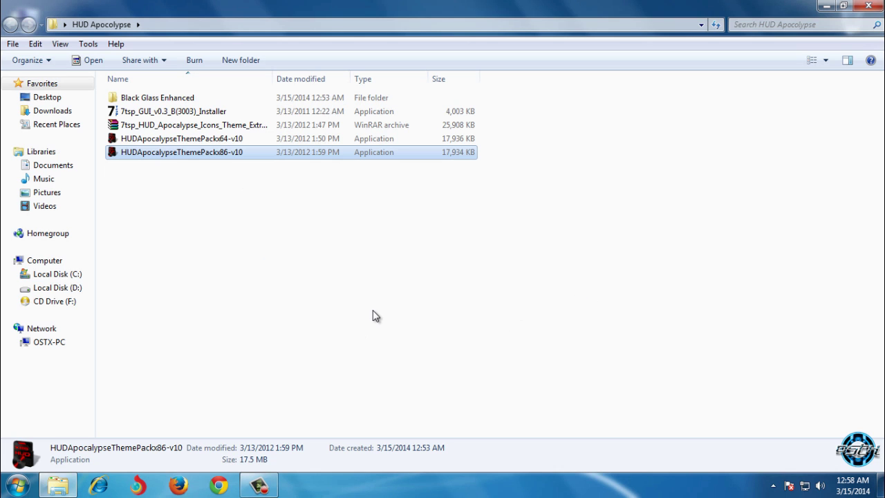
pyautogui.click(18, 484)
pyautogui.rightClick(231, 246)
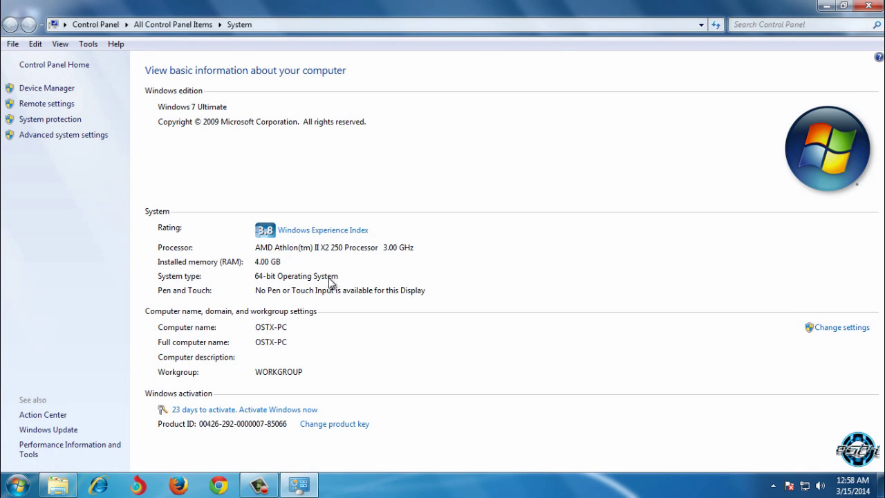
pyautogui.click(868, 6)
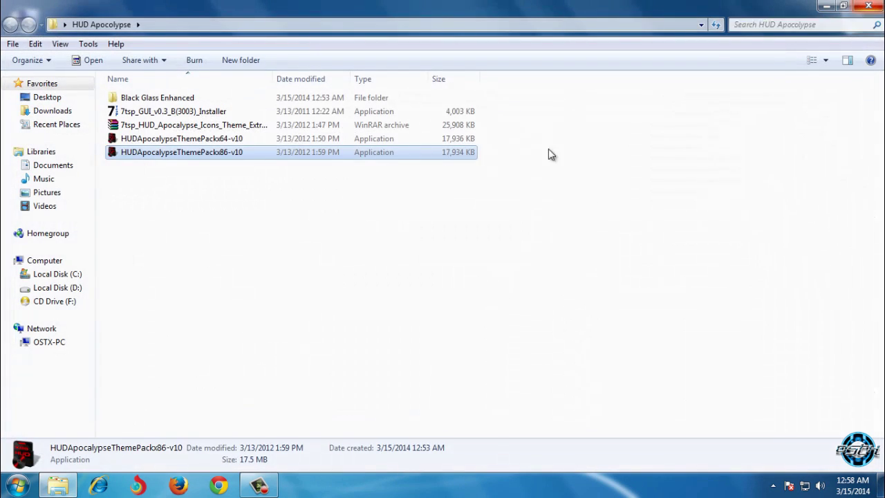
# - Run the x64 theme pack installer past its warnings and agree to the license terms
pyautogui.doubleClick(237, 141)
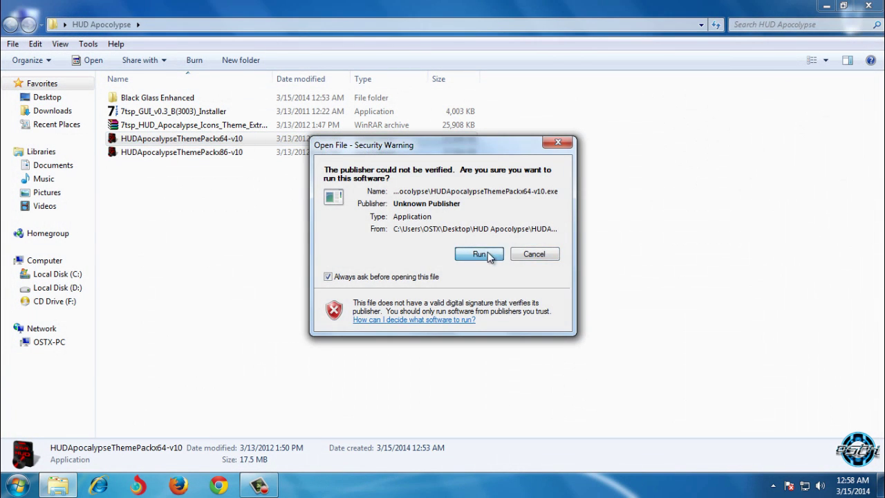
pyautogui.click(486, 254)
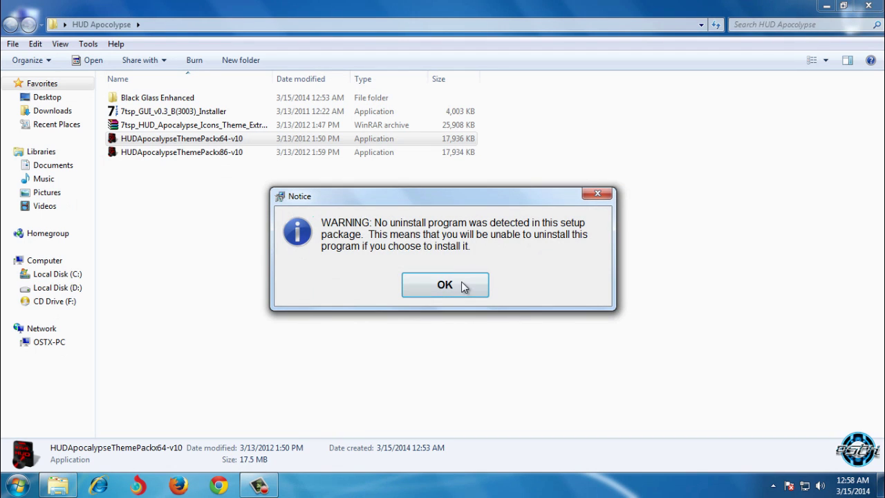
pyautogui.click(463, 288)
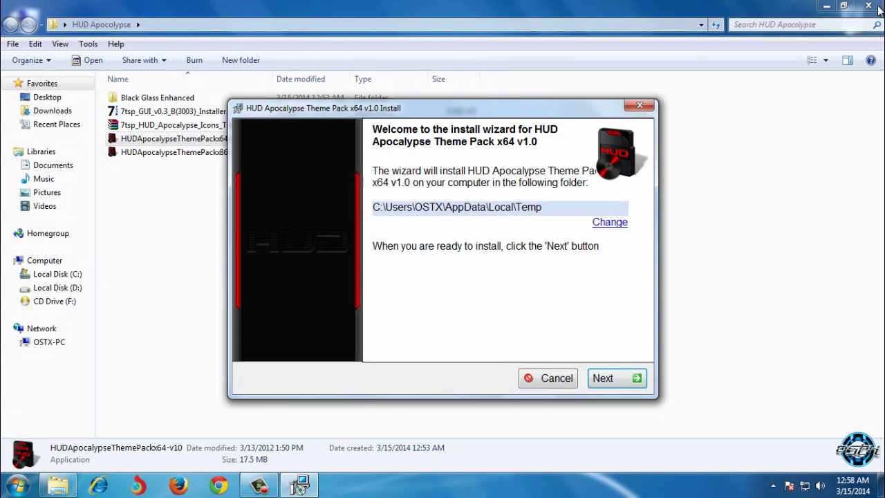
pyautogui.click(864, 8)
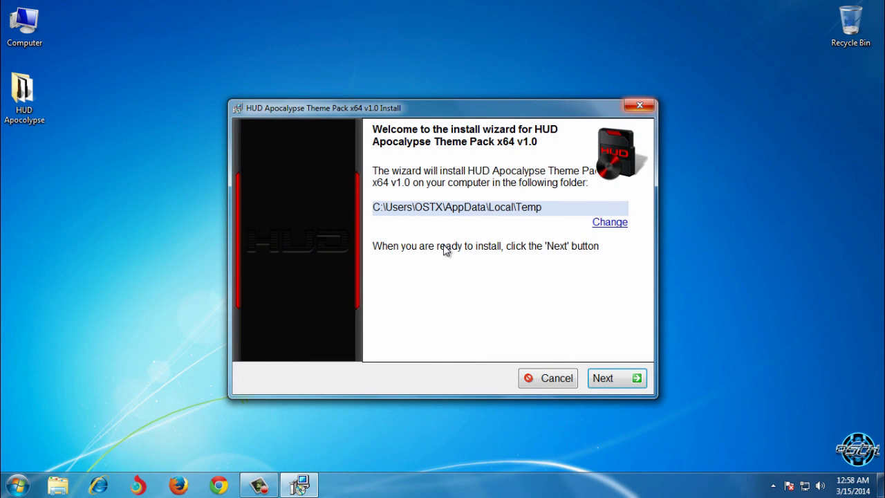
pyautogui.click(610, 376)
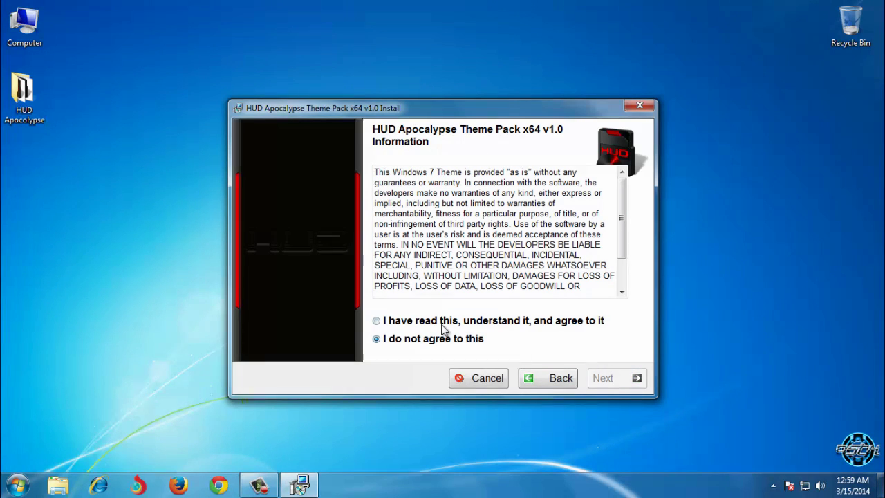
pyautogui.click(443, 324)
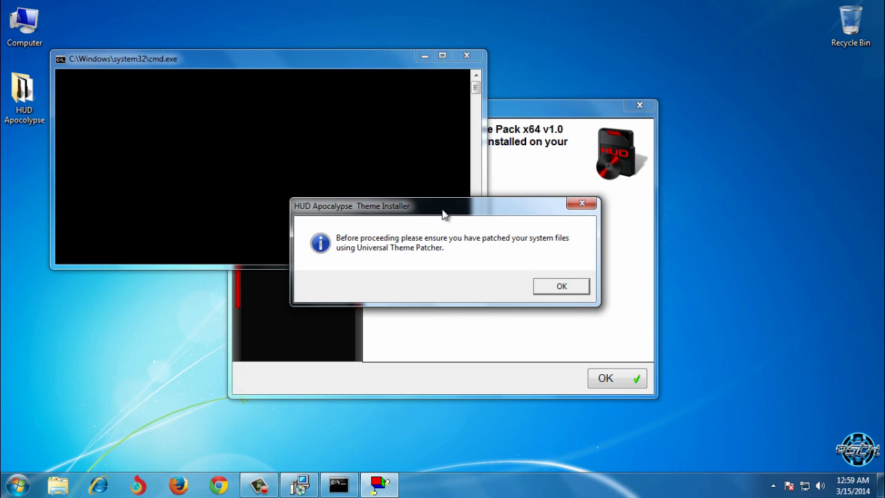
# - Dismiss the patching reminder, confirm the HUD Apocalypse install, and accept the logon screen change
pyautogui.moveTo(453, 206); pyautogui.dragTo(506, 193)
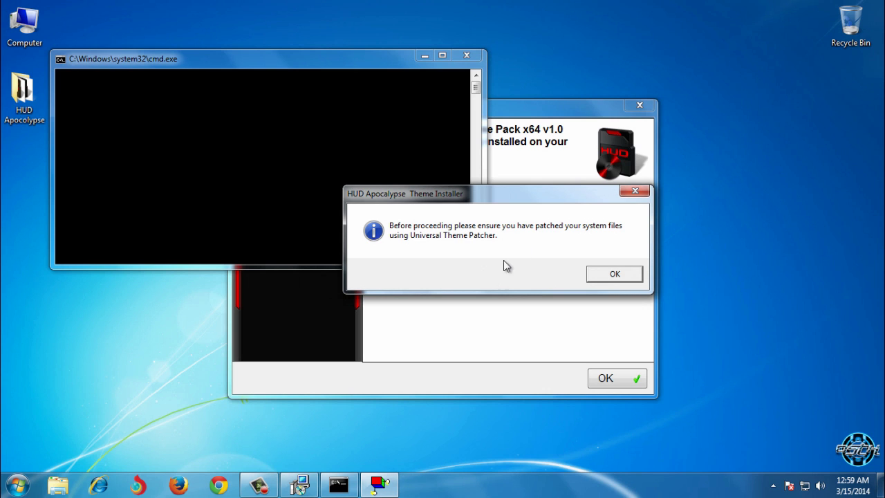
pyautogui.click(608, 274)
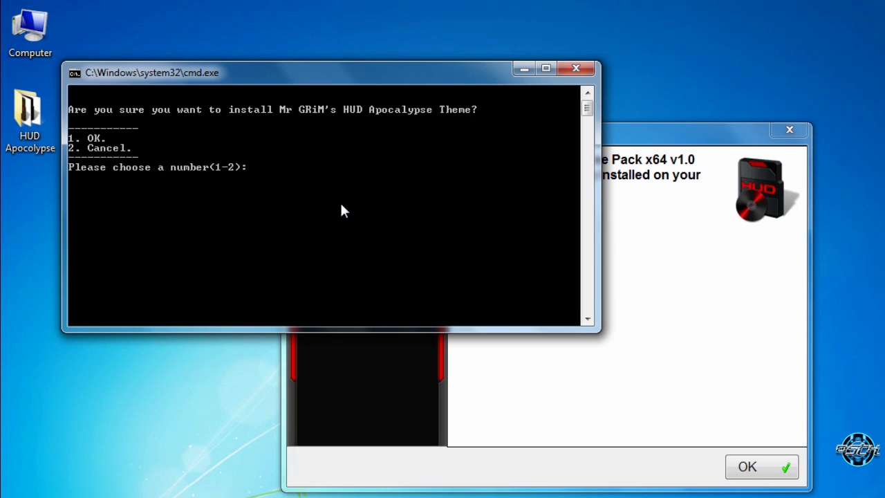
pyautogui.write('1')
pyautogui.press('Return')
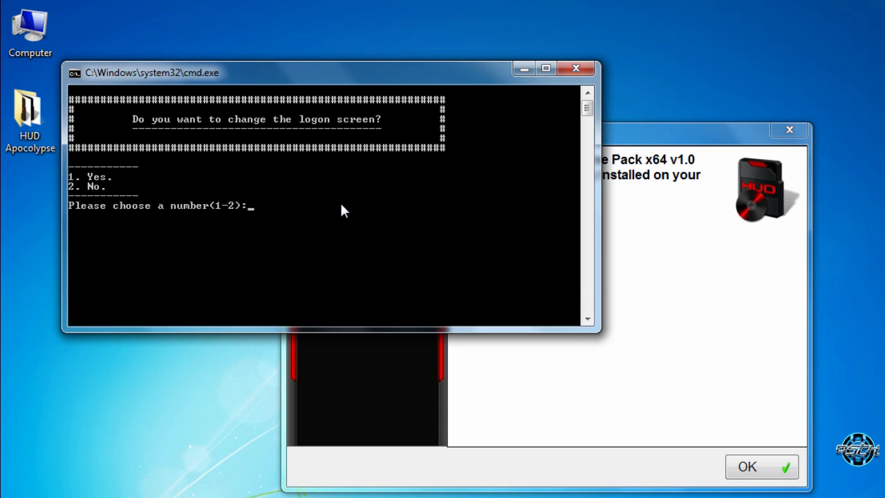
pyautogui.write('1')
pyautogui.press('Return')
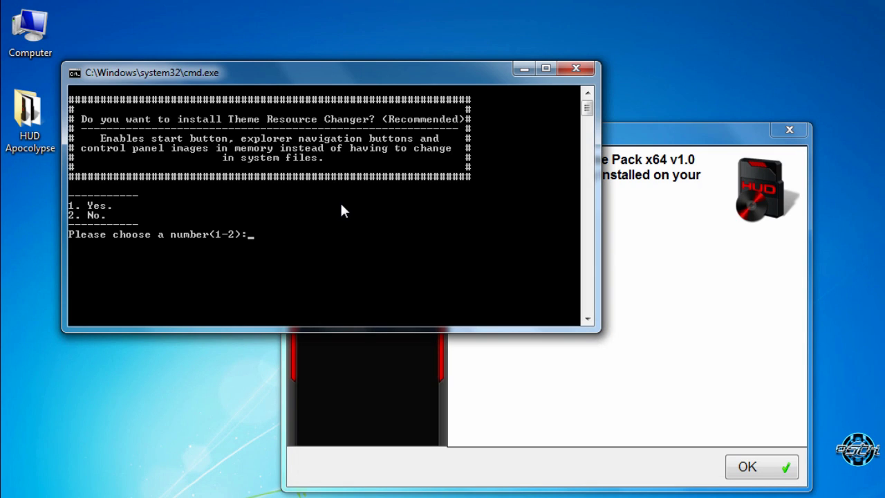
# - Accept the Resource Changer, start button, Control Panel images, navigation buttons and theme fonts
pyautogui.write('1')
pyautogui.press('Return')
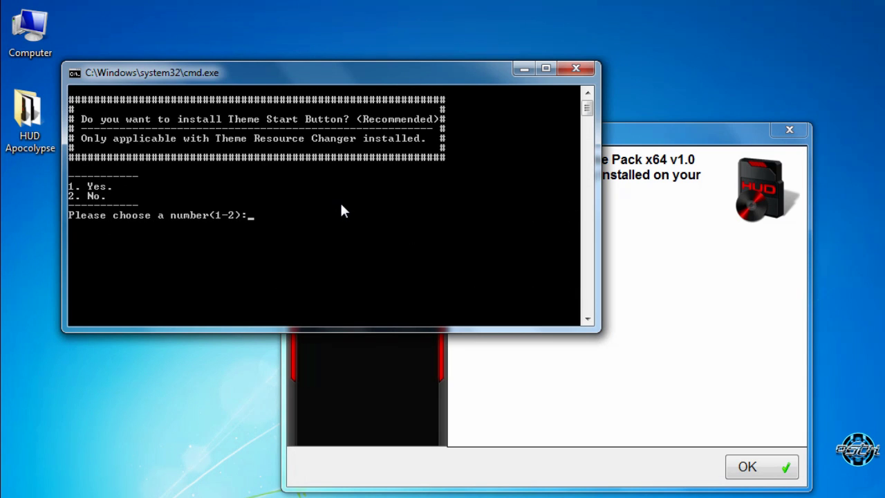
pyautogui.write('1')
pyautogui.press('Return')
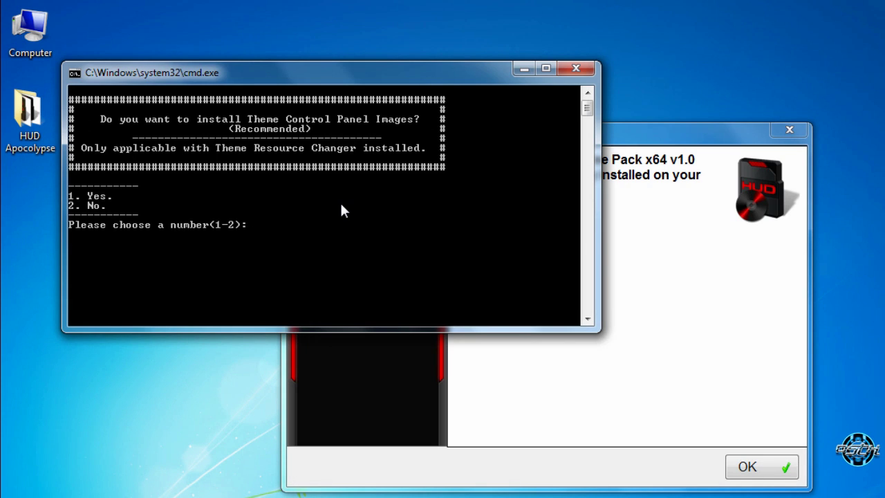
pyautogui.write('1')
pyautogui.press('Return')
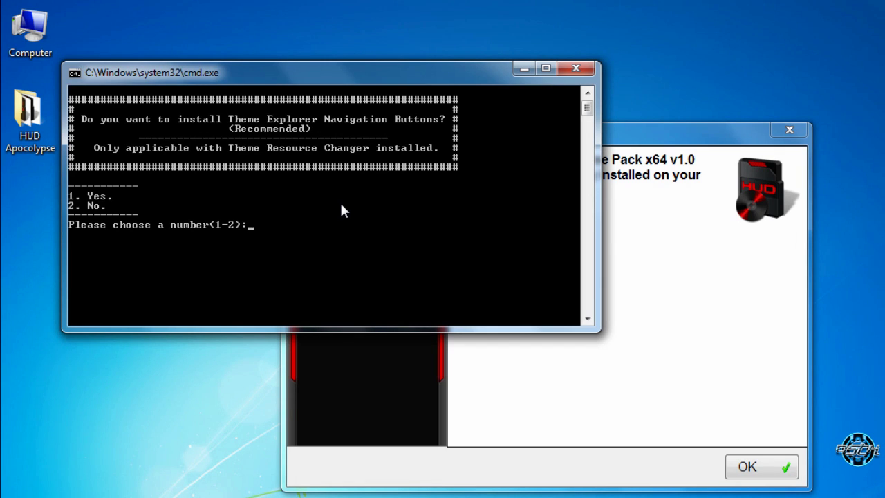
pyautogui.write('1')
pyautogui.press('Return')
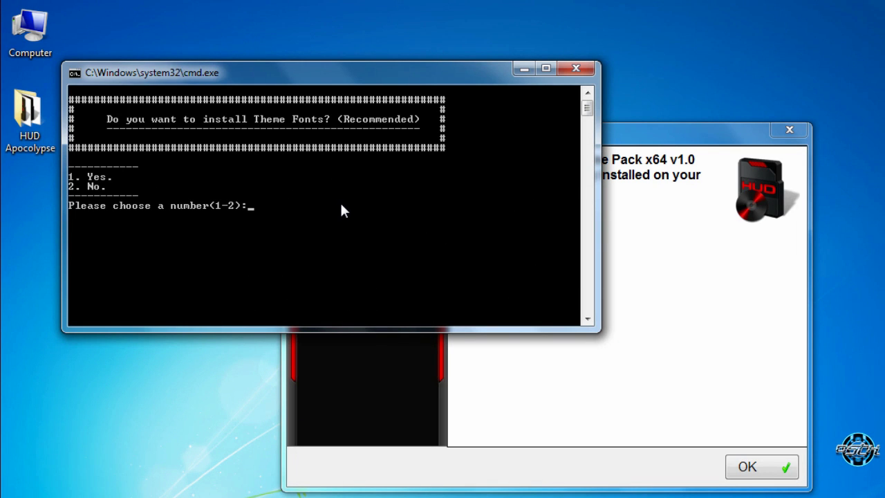
pyautogui.write('1')
pyautogui.press('Return')
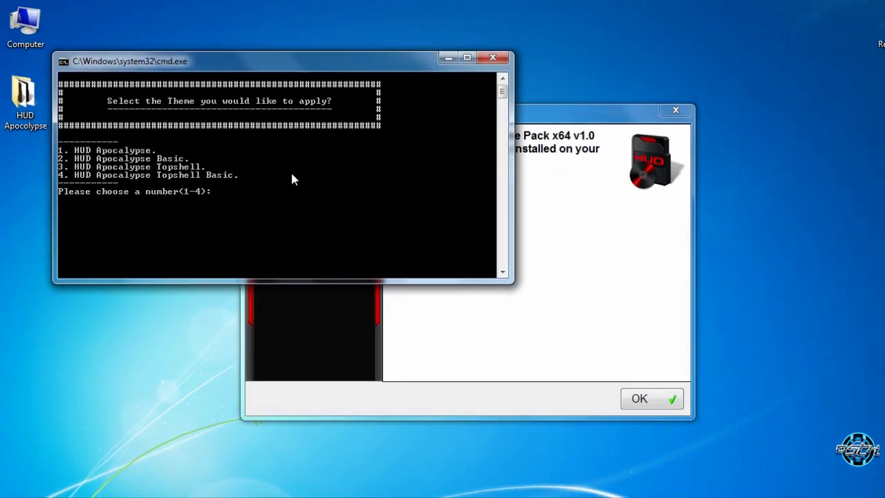
# - Choose theme 1, the full HUD Apocalypse variant, at the theme selection prompt
pyautogui.write('1')
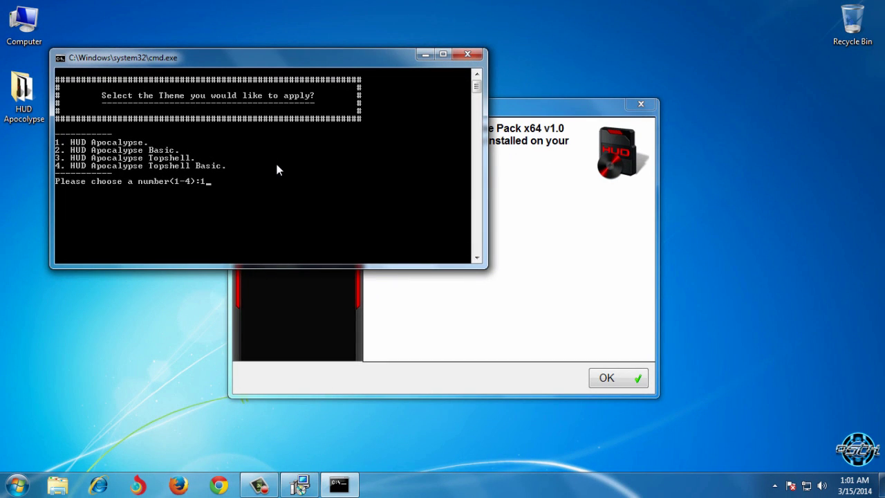
pyautogui.press('Return')
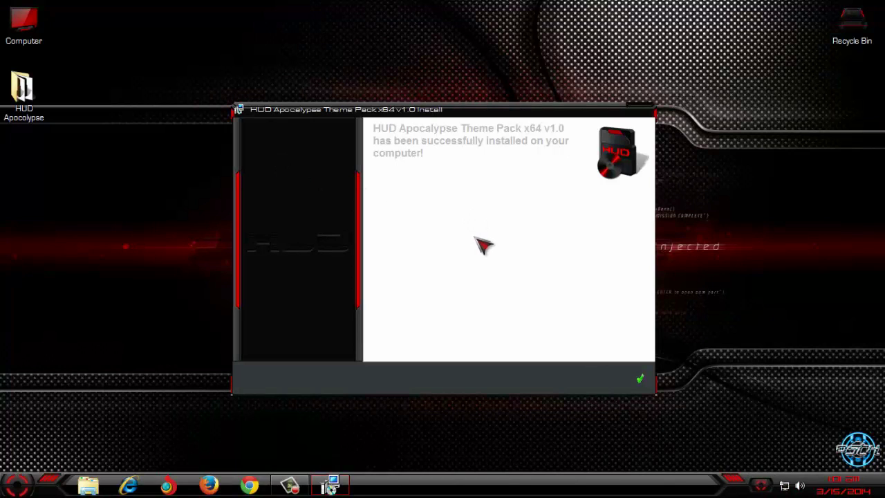
# - Close the installer and apply the HUD Apocalypse theme from Personalization
pyautogui.click(633, 381)
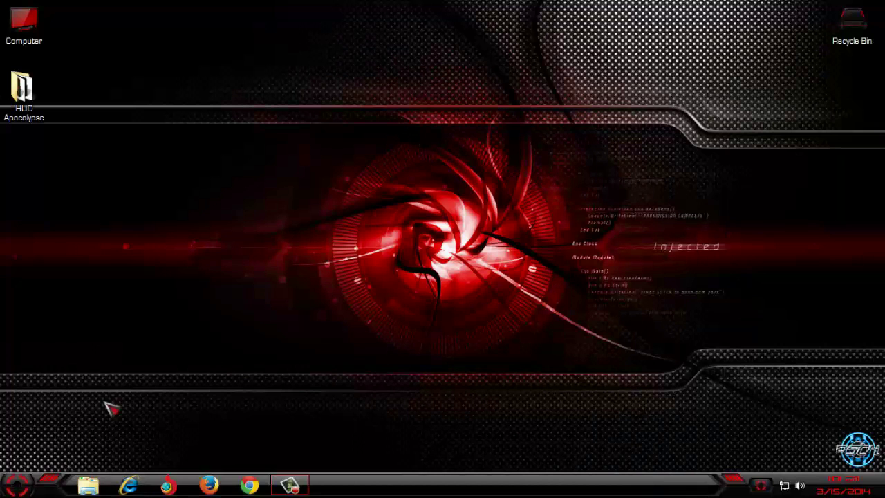
pyautogui.rightClick(374, 199)
pyautogui.click(428, 338)
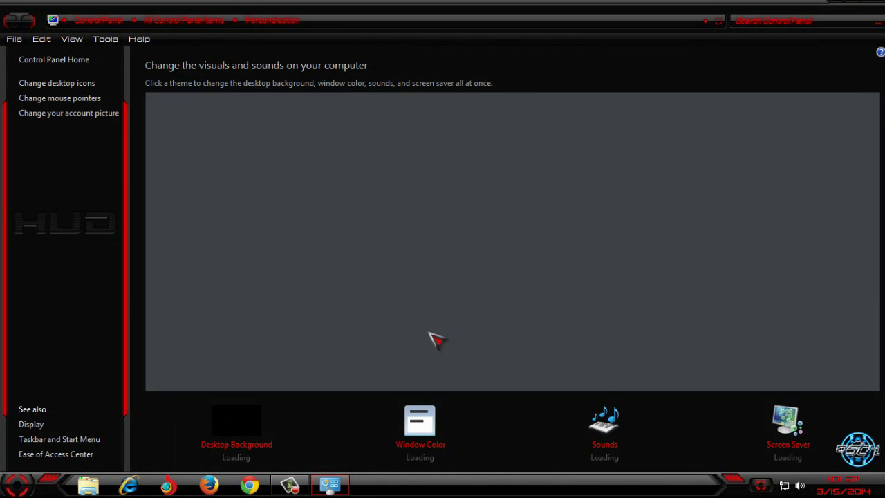
pyautogui.moveTo(876, 195); pyautogui.dragTo(875, 242)
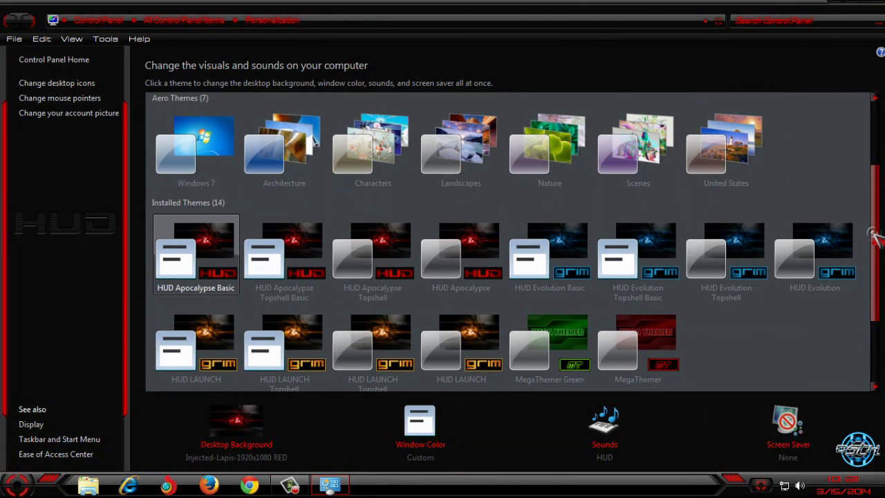
pyautogui.click(477, 276)
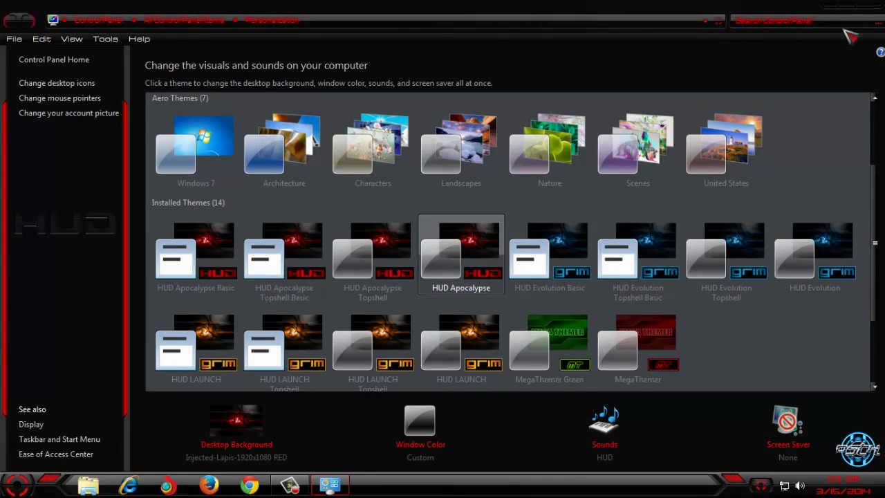
pyautogui.click(868, 9)
pyautogui.rightClick(368, 119)
pyautogui.click(340, 127)
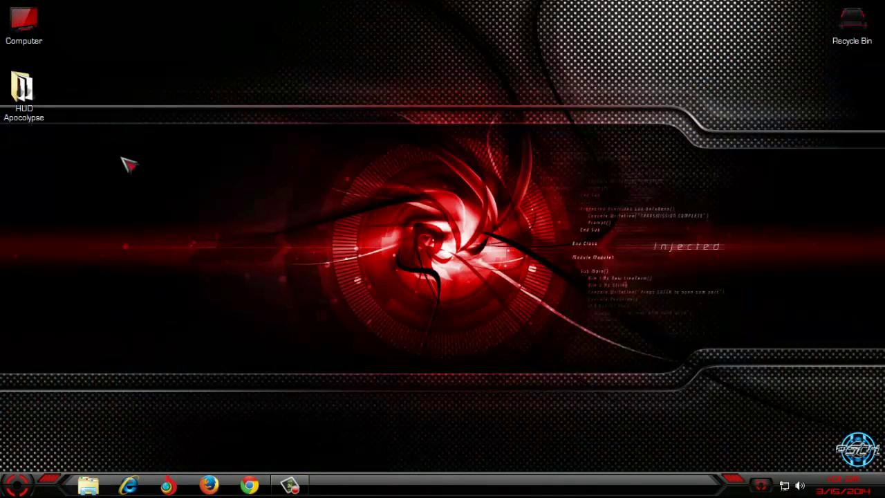
pyautogui.doubleClick(26, 97)
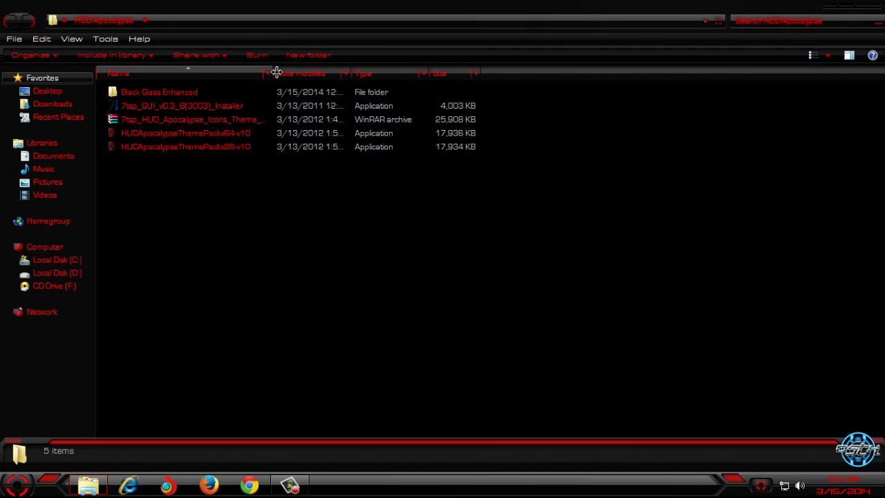
pyautogui.moveTo(277, 73); pyautogui.dragTo(314, 73)
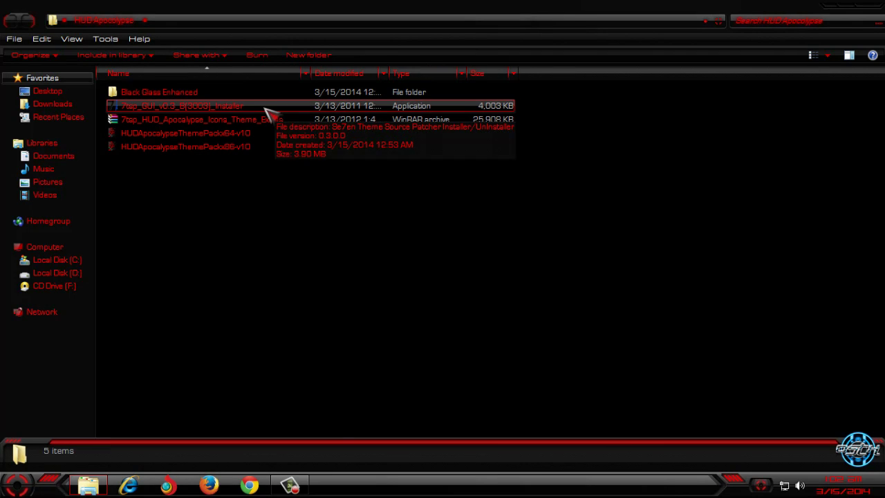
pyautogui.click(220, 107)
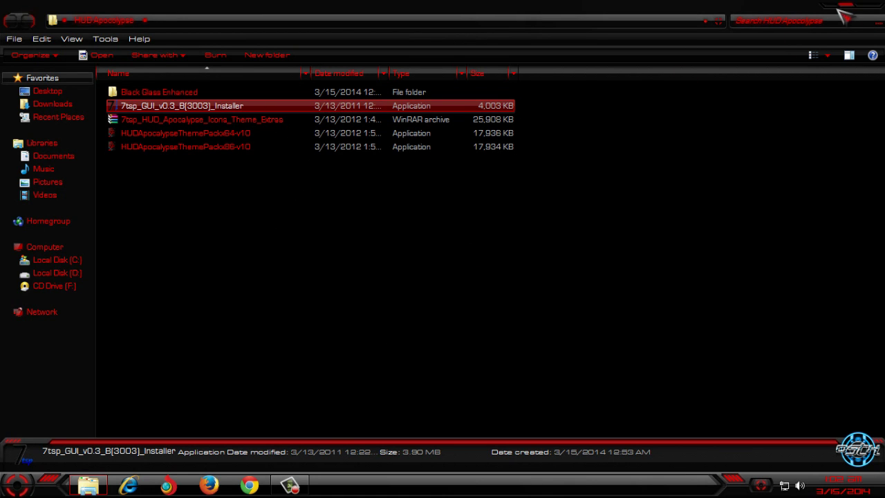
pyautogui.click(872, 15)
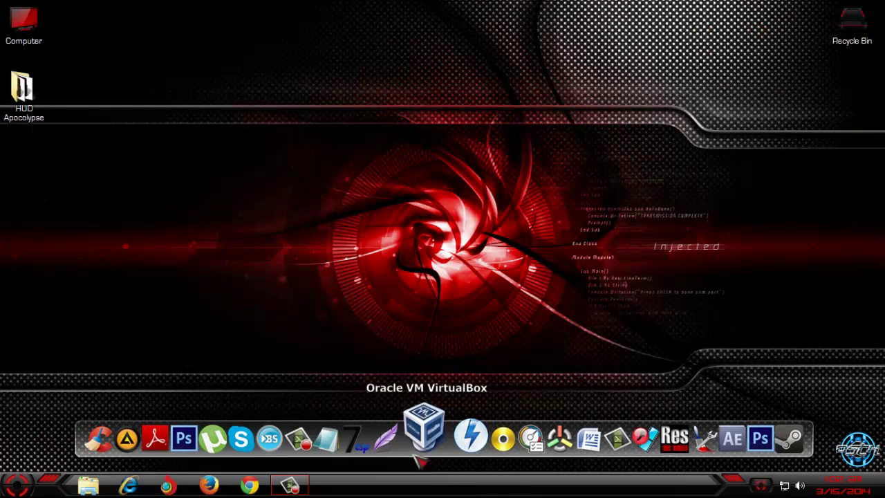
# - Launch 7tsp GUI and add 7tsp_HUD_Apocalypse_Icons_Theme_Extras.7z as a custom pack
pyautogui.click(380, 444)
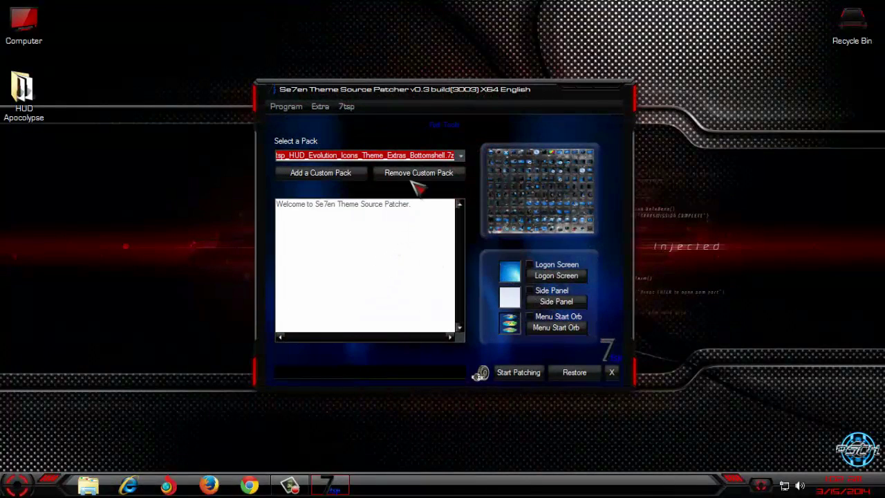
pyautogui.click(299, 173)
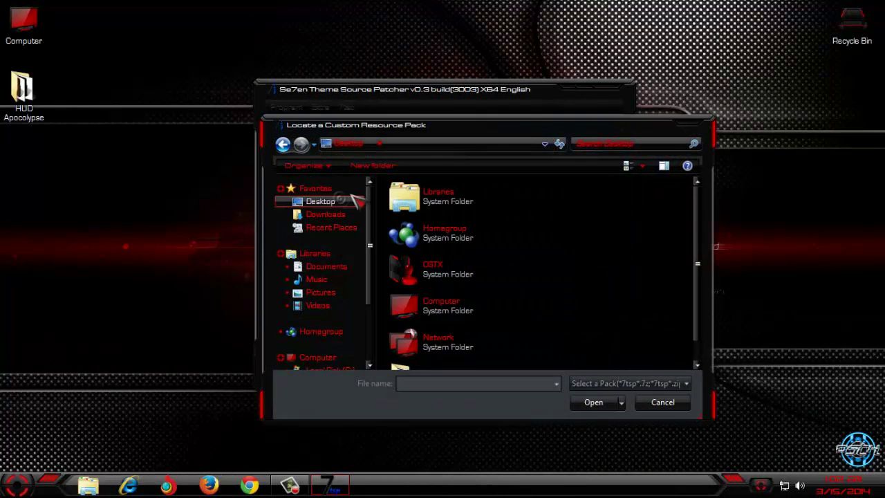
pyautogui.moveTo(698, 220); pyautogui.dragTo(700, 240)
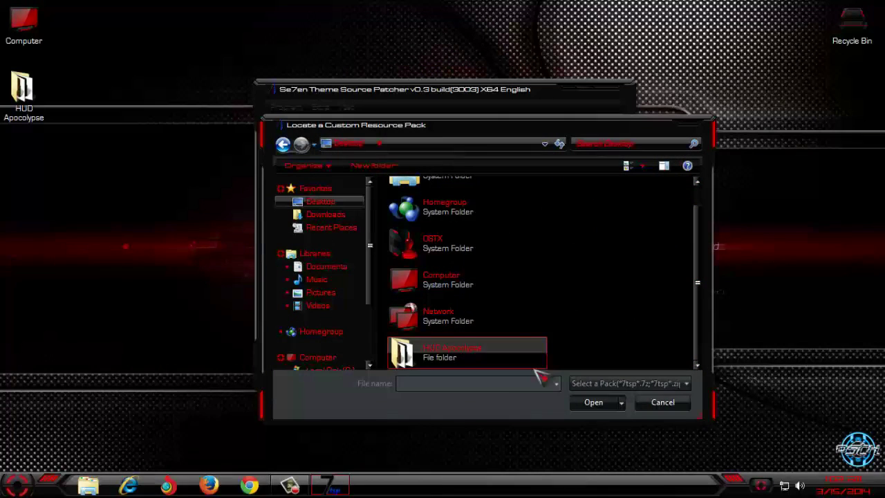
pyautogui.doubleClick(486, 361)
pyautogui.click(442, 217)
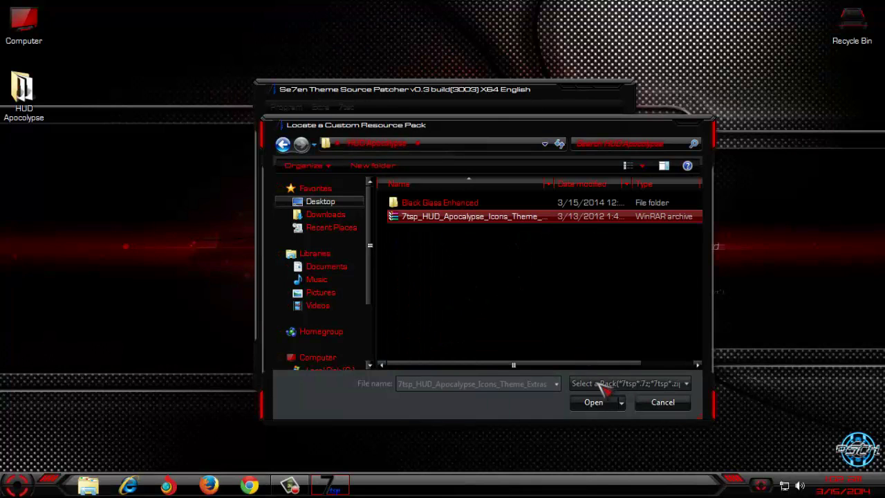
pyautogui.click(596, 405)
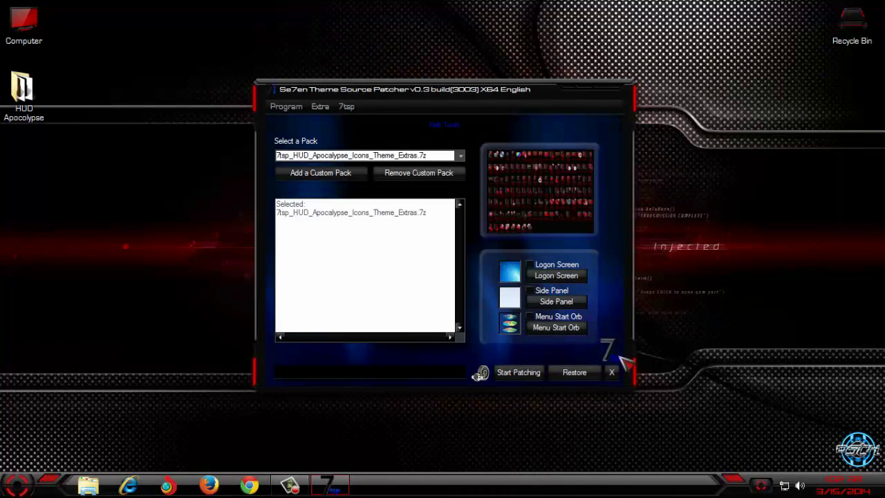
# - Start patching with the HUD Apocalypse icon pack and confirm the Patch system prompt
pyautogui.click(519, 374)
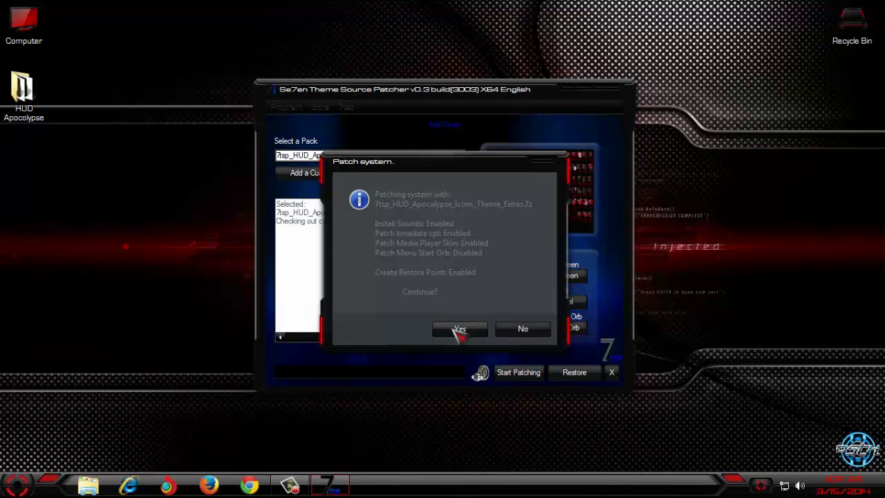
pyautogui.click(455, 329)
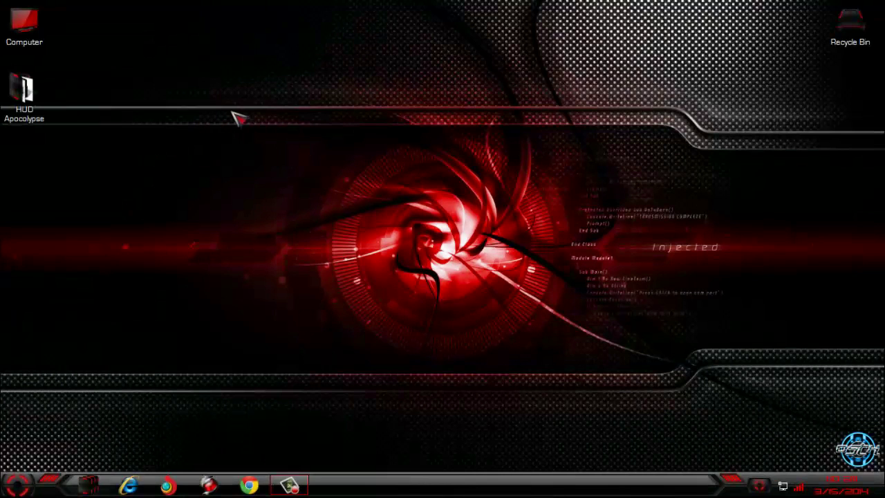
pyautogui.doubleClick(24, 25)
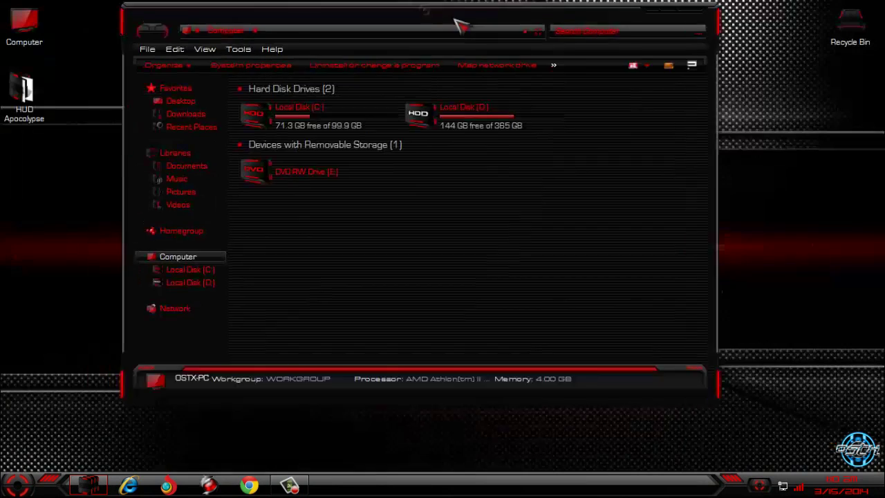
pyautogui.moveTo(460, 25); pyautogui.dragTo(562, 49)
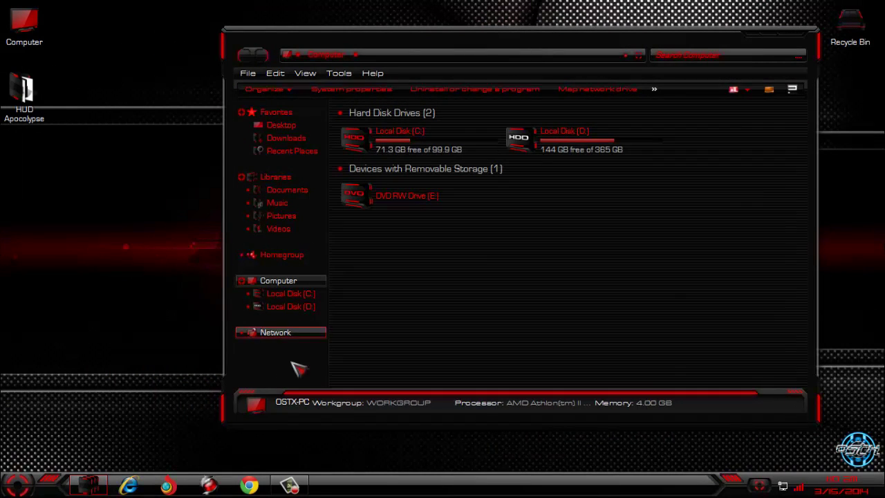
pyautogui.moveTo(280, 235)
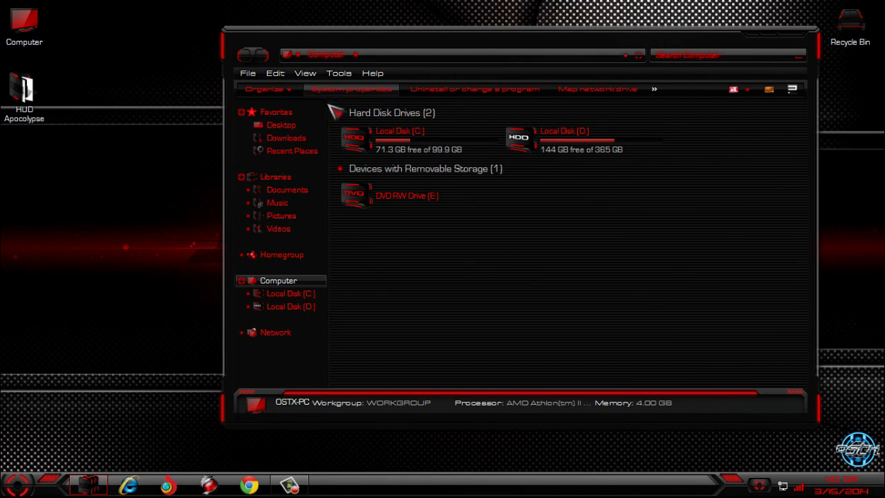
pyautogui.click(791, 33)
pyautogui.click(879, 5)
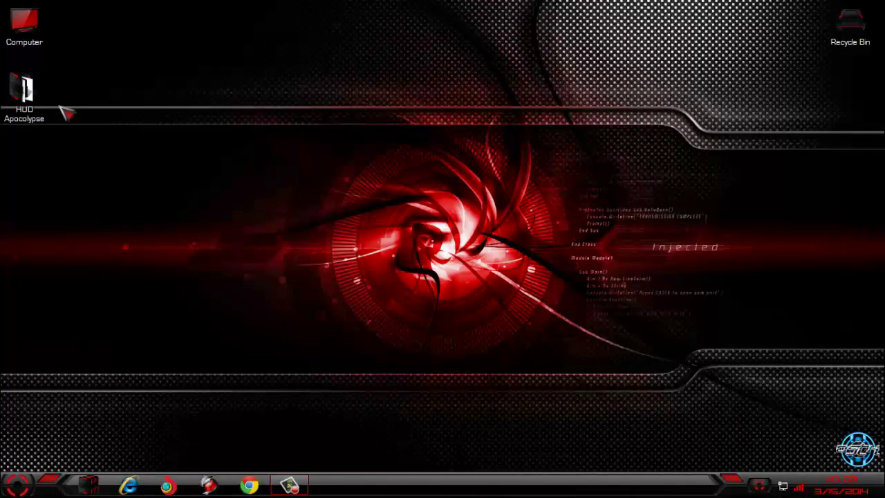
pyautogui.doubleClick(23, 94)
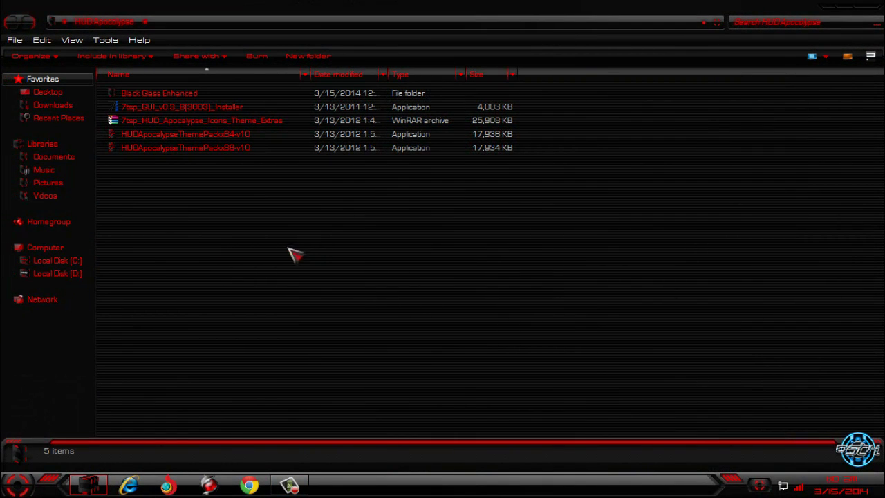
# - Run BlackGlassEnhanced.exe from the Black Glass Enhanced folder
pyautogui.doubleClick(156, 95)
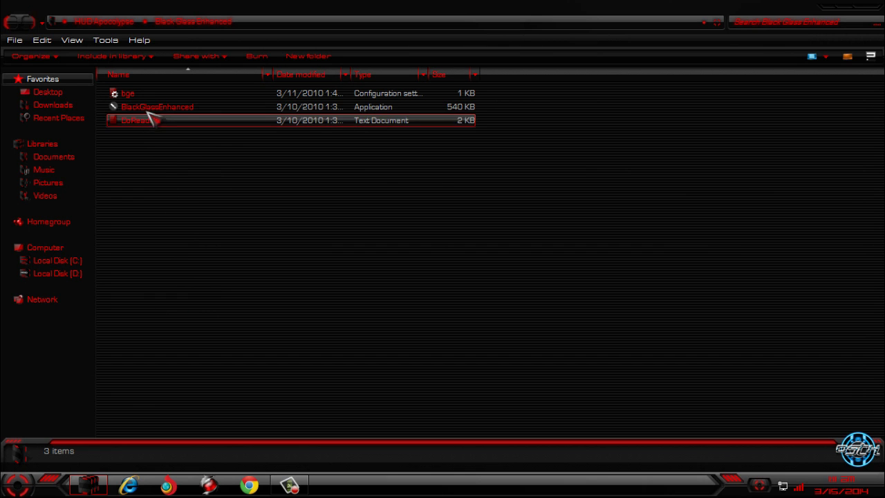
pyautogui.click(149, 108)
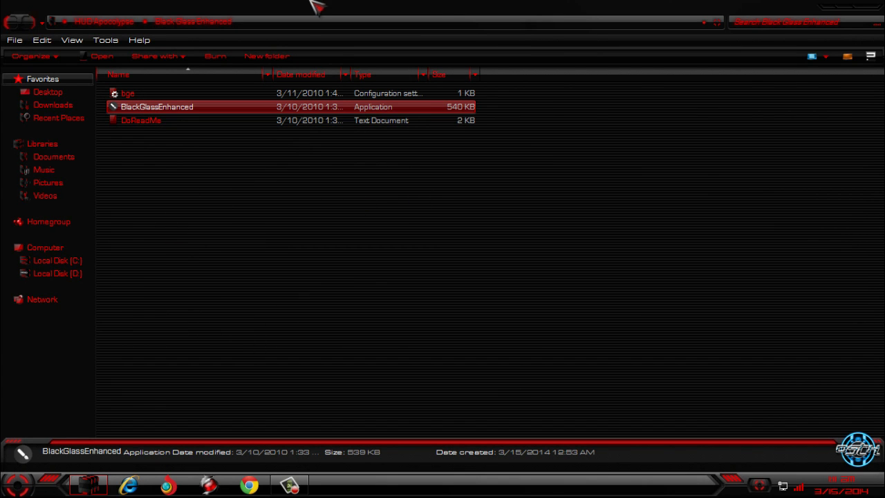
pyautogui.doubleClick(396, 12)
pyautogui.click(736, 35)
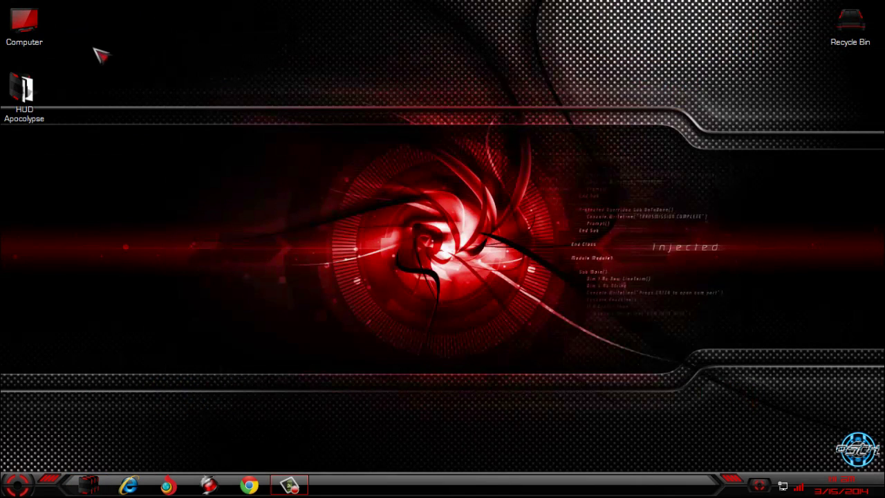
# - Open and maximize the Computer window to check the glass effect, then close it
pyautogui.doubleClick(24, 24)
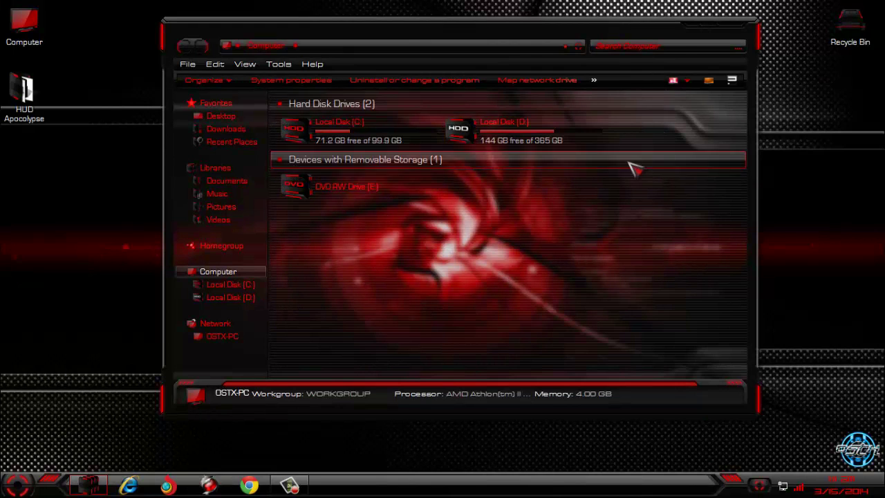
pyautogui.click(712, 28)
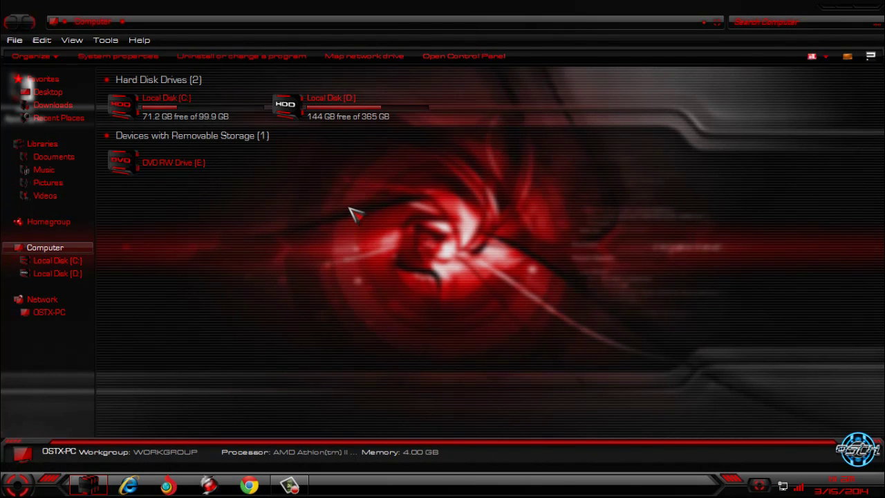
pyautogui.click(872, 12)
pyautogui.click(17, 484)
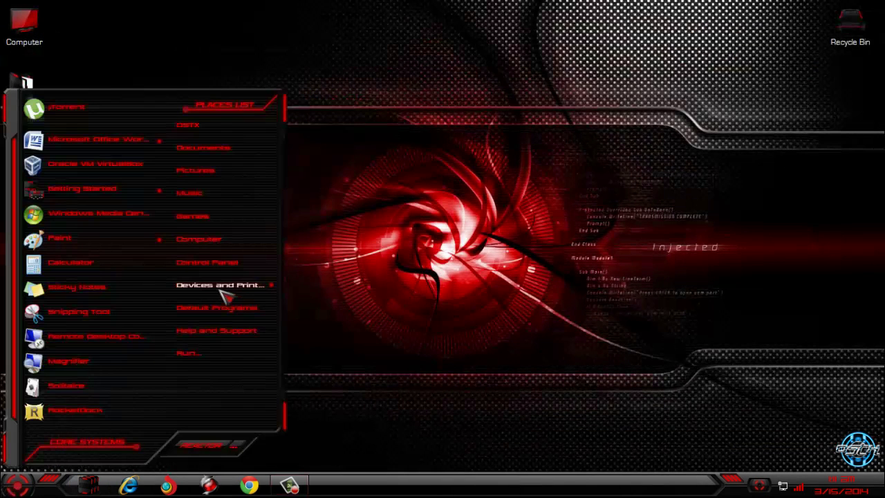
pyautogui.rightClick(229, 240)
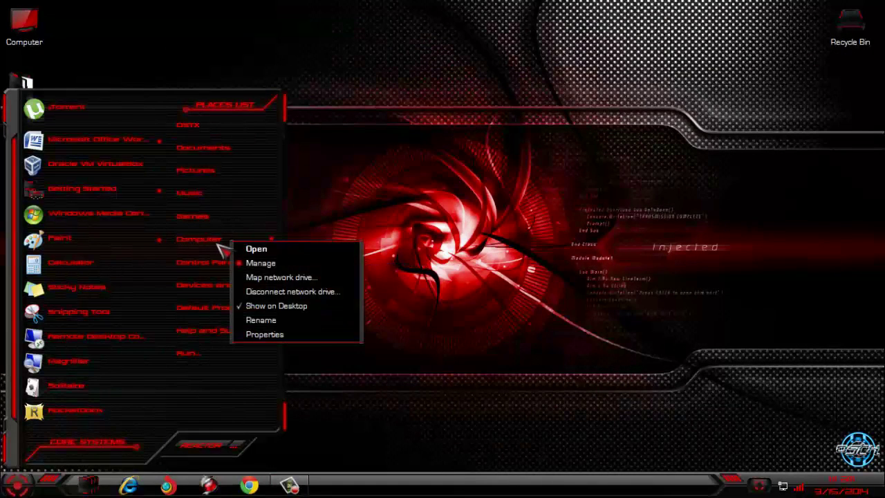
pyautogui.rightClick(221, 241)
pyautogui.click(265, 334)
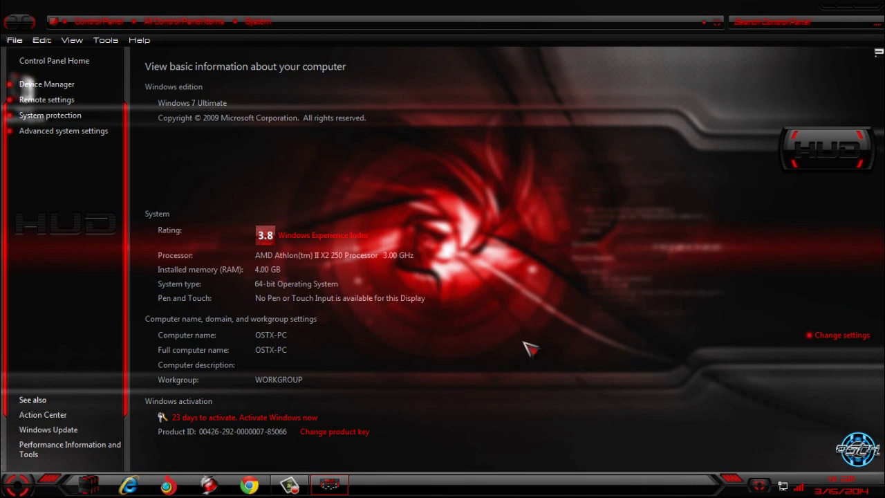
pyautogui.click(874, 17)
# - Make the red biohazard 'Infected' HUD Apocalypse image the desktop background and save changes
pyautogui.rightClick(441, 177)
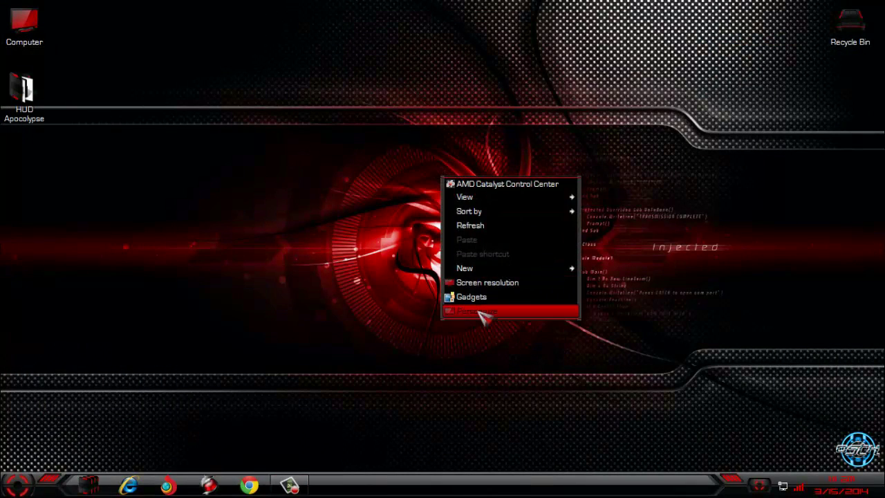
pyautogui.click(483, 311)
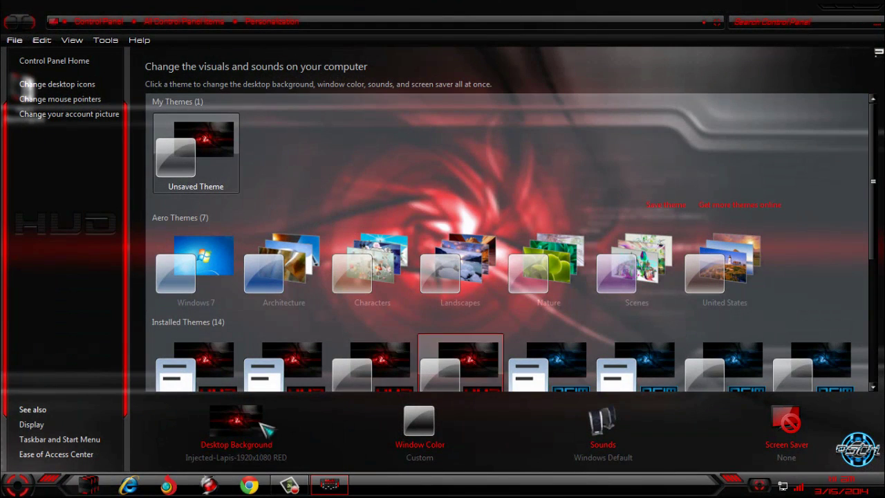
pyautogui.click(247, 445)
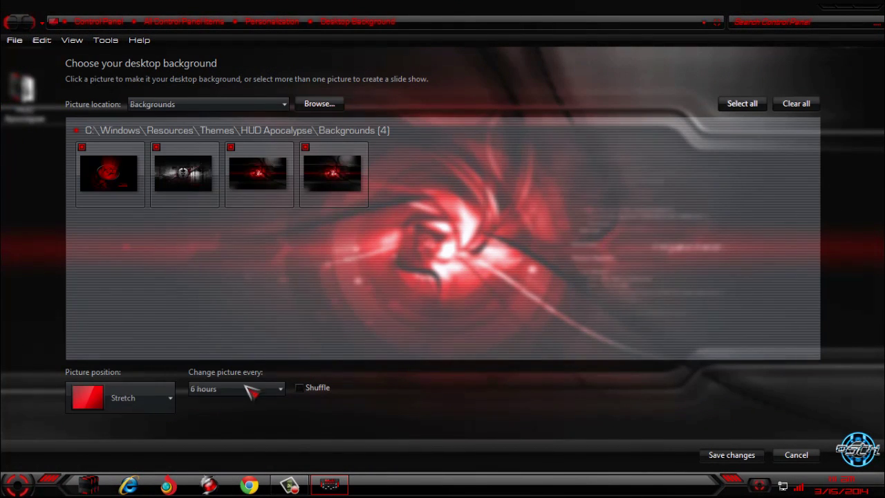
pyautogui.click(326, 198)
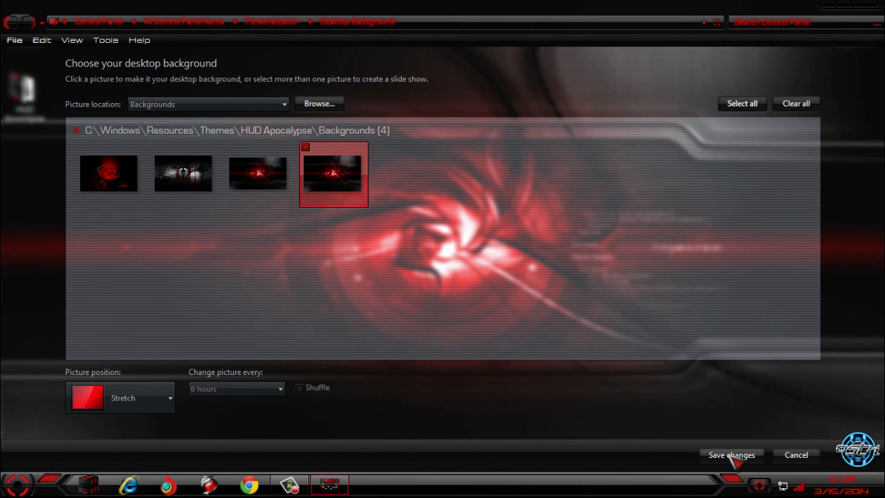
pyautogui.click(118, 174)
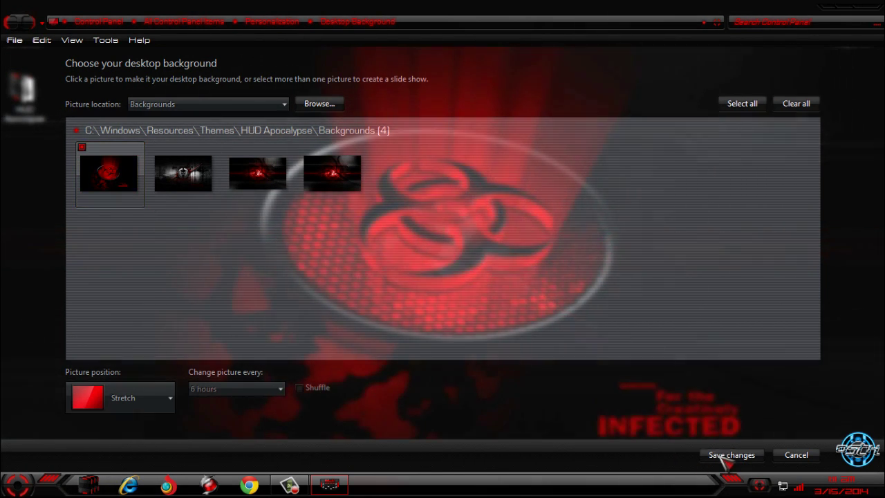
pyautogui.click(720, 456)
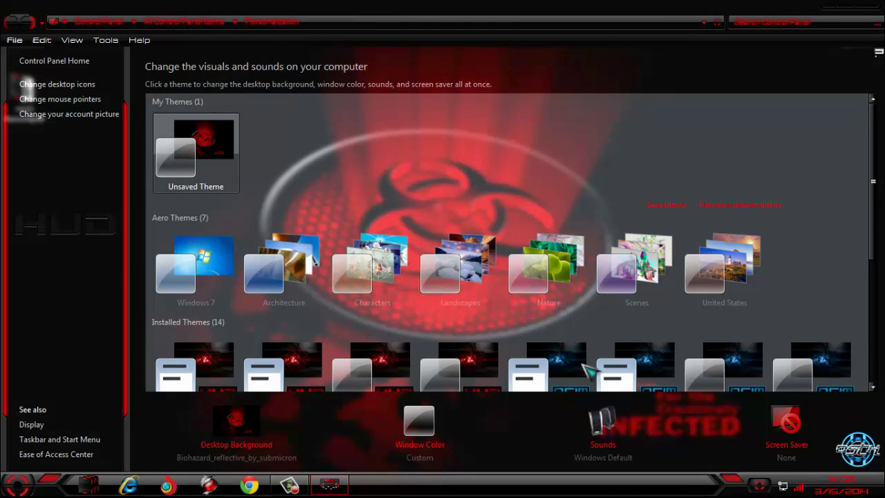
# - Close the Personalization window and refresh the desktop twice
pyautogui.click(874, 17)
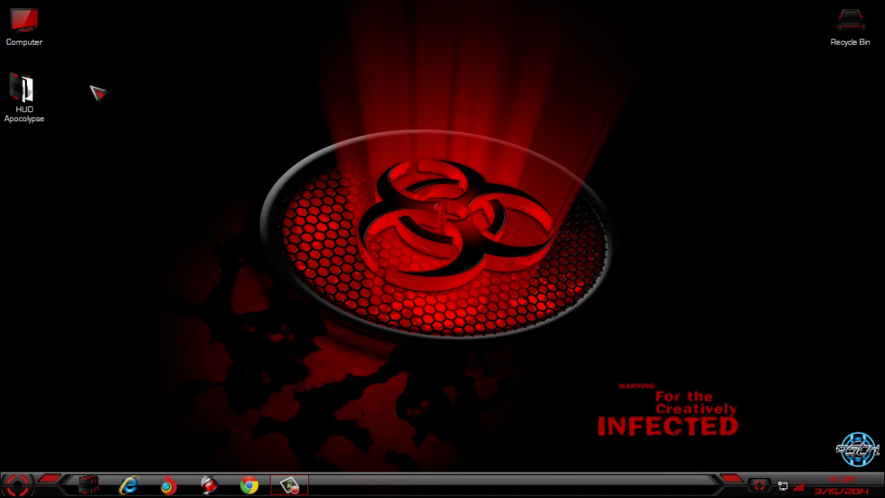
pyautogui.rightClick(201, 84)
pyautogui.click(283, 132)
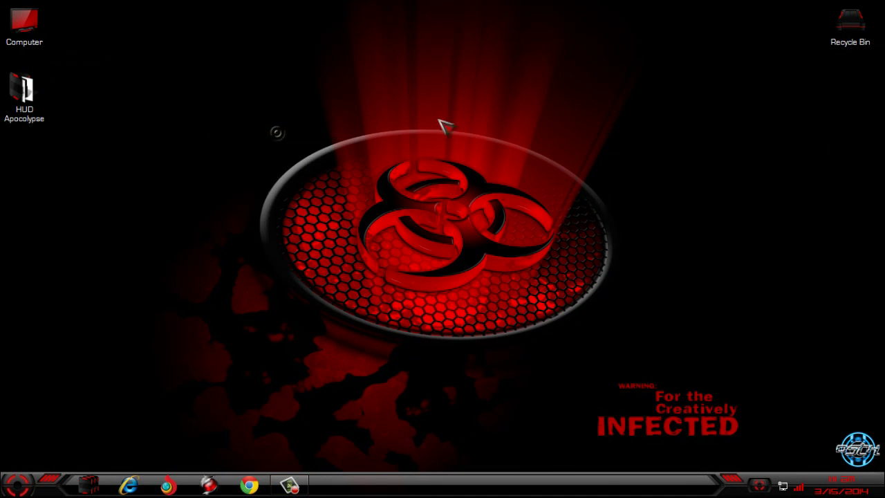
pyautogui.rightClick(422, 157)
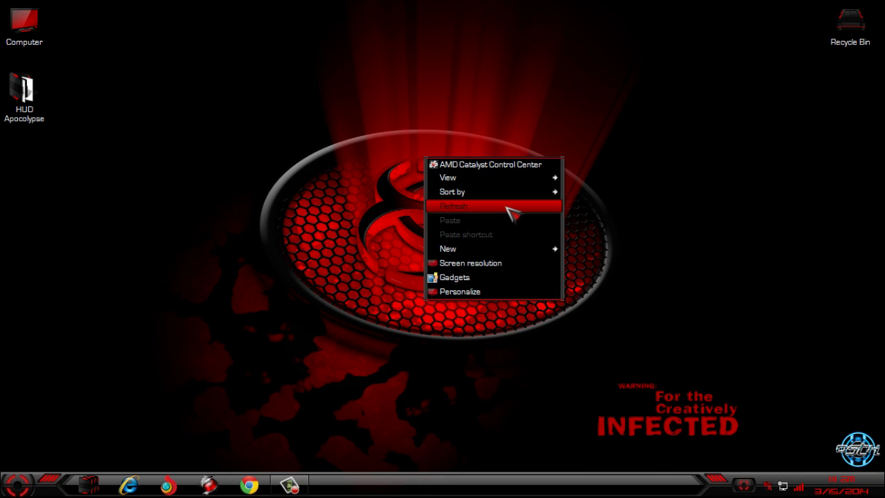
pyautogui.click(505, 206)
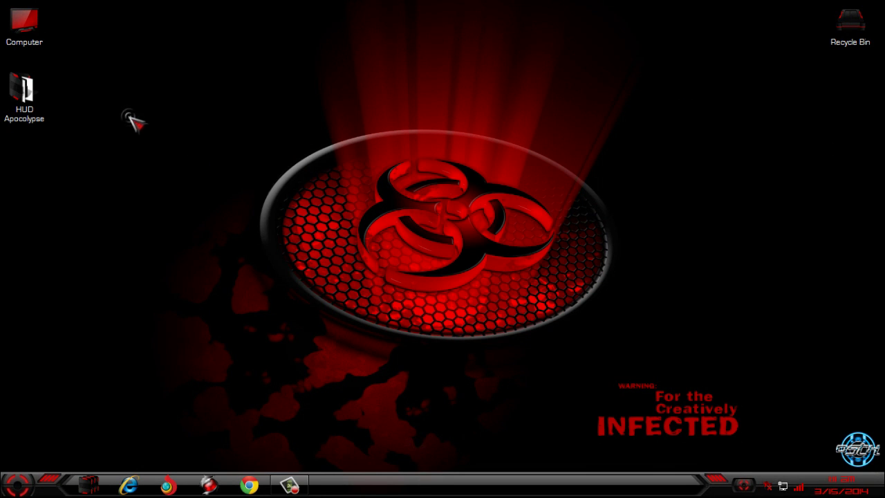
# - Look inside the HUD Apocalypse folder, then launch Se7en Theme Source Patcher from the dock
pyautogui.doubleClick(34, 93)
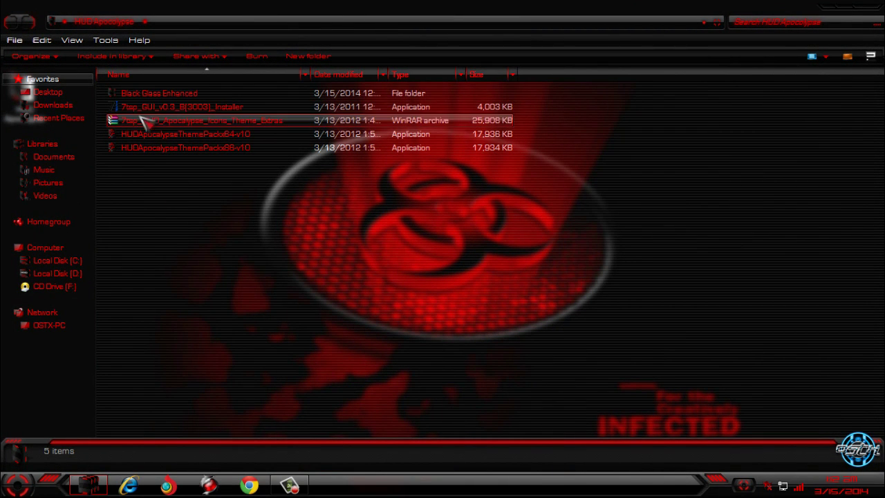
pyautogui.click(870, 9)
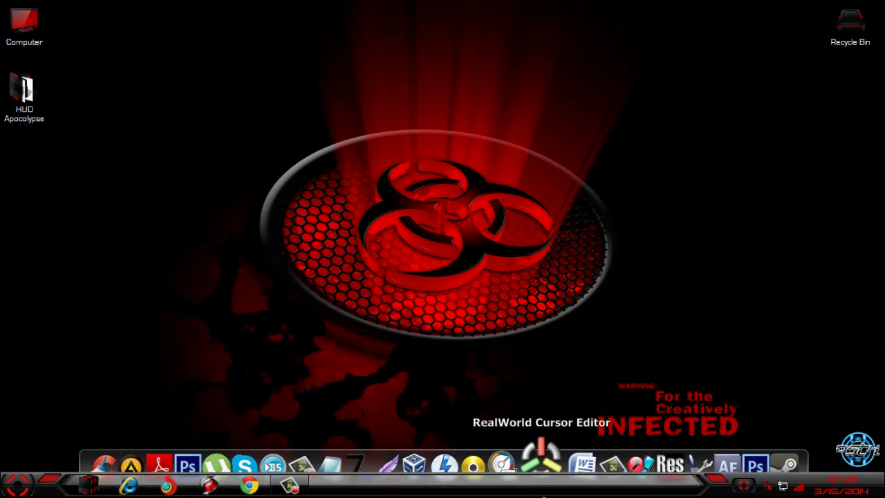
pyautogui.click(364, 434)
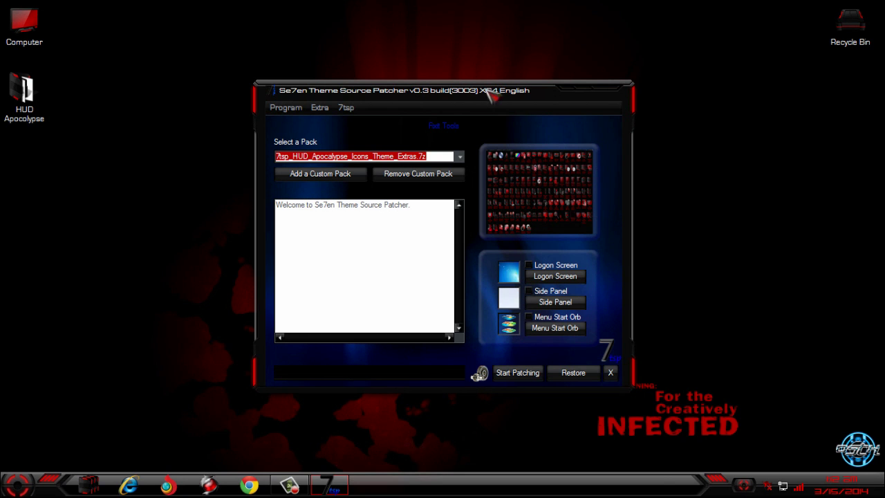
# - Cancel the patcher's Restore Menu without restoring files, close 7tsp, and refresh the desktop
pyautogui.moveTo(488, 95); pyautogui.dragTo(482, 44)
pyautogui.click(567, 322)
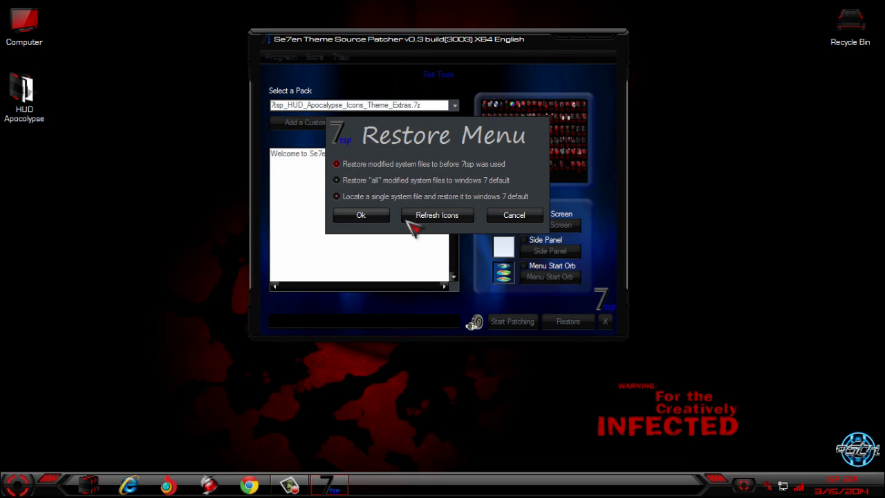
pyautogui.click(510, 217)
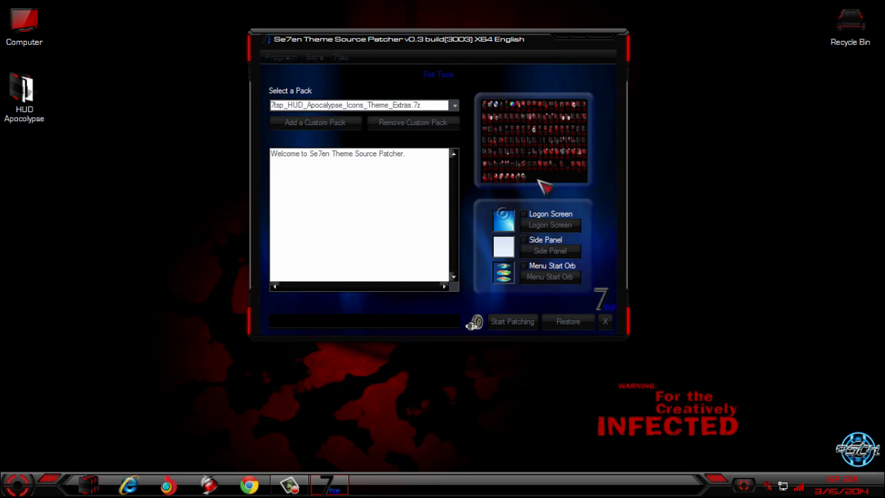
pyautogui.click(605, 41)
pyautogui.rightClick(326, 134)
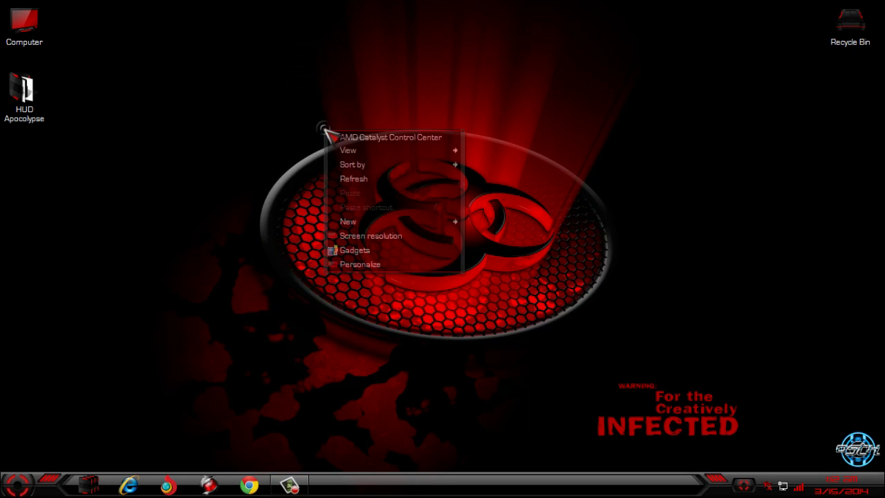
pyautogui.click(350, 181)
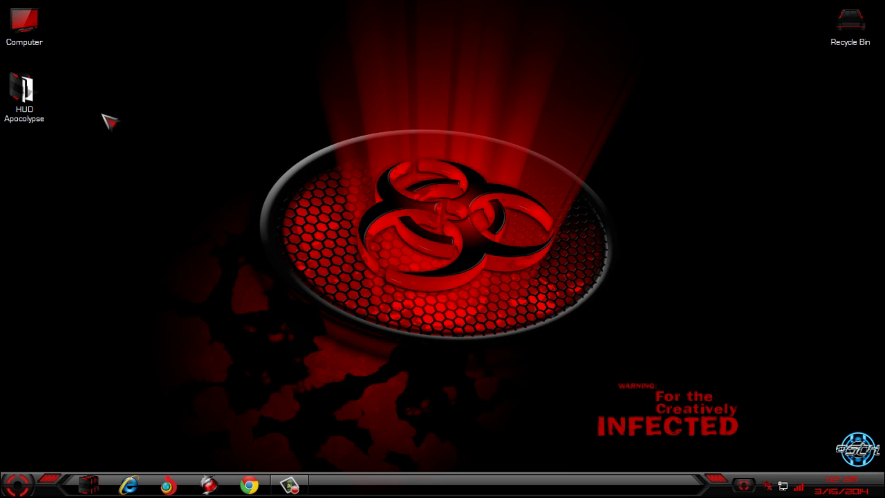
pyautogui.moveTo(101, 140)
pyautogui.mouseDown()
pyautogui.moveTo(640, 213)
pyautogui.moveTo(252, 302)
pyautogui.mouseUp()
pyautogui.click(76, 483)
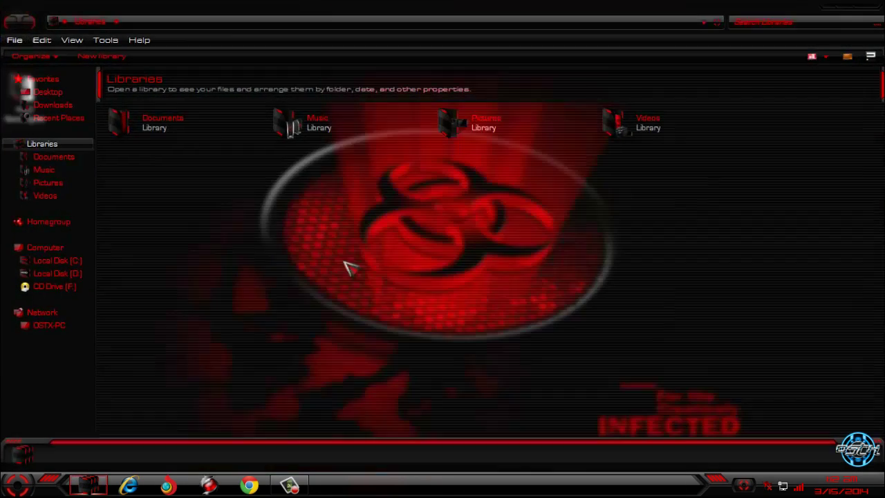
pyautogui.moveTo(390, 7)
pyautogui.mouseDown()
pyautogui.moveTo(584, 100)
pyautogui.moveTo(508, 38)
pyautogui.moveTo(495, 43)
pyautogui.moveTo(499, 35)
pyautogui.mouseUp()
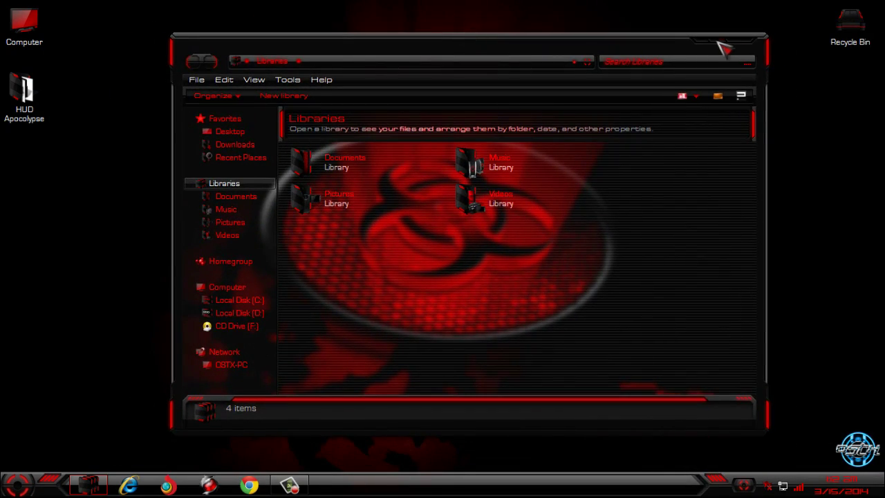
pyautogui.click(718, 40)
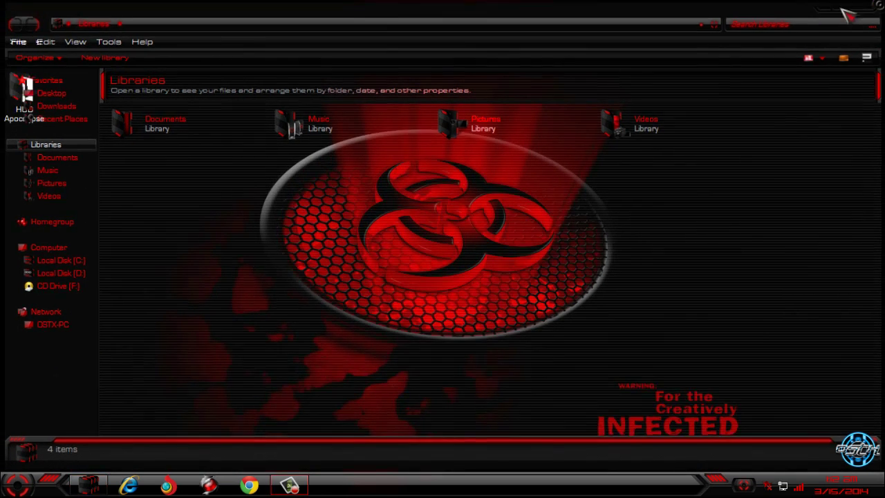
pyautogui.click(877, 7)
pyautogui.rightClick(232, 221)
pyautogui.click(300, 269)
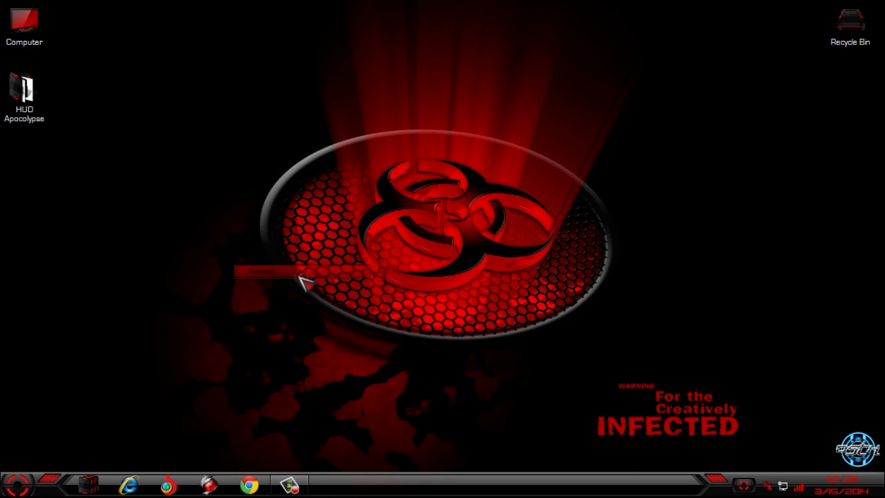